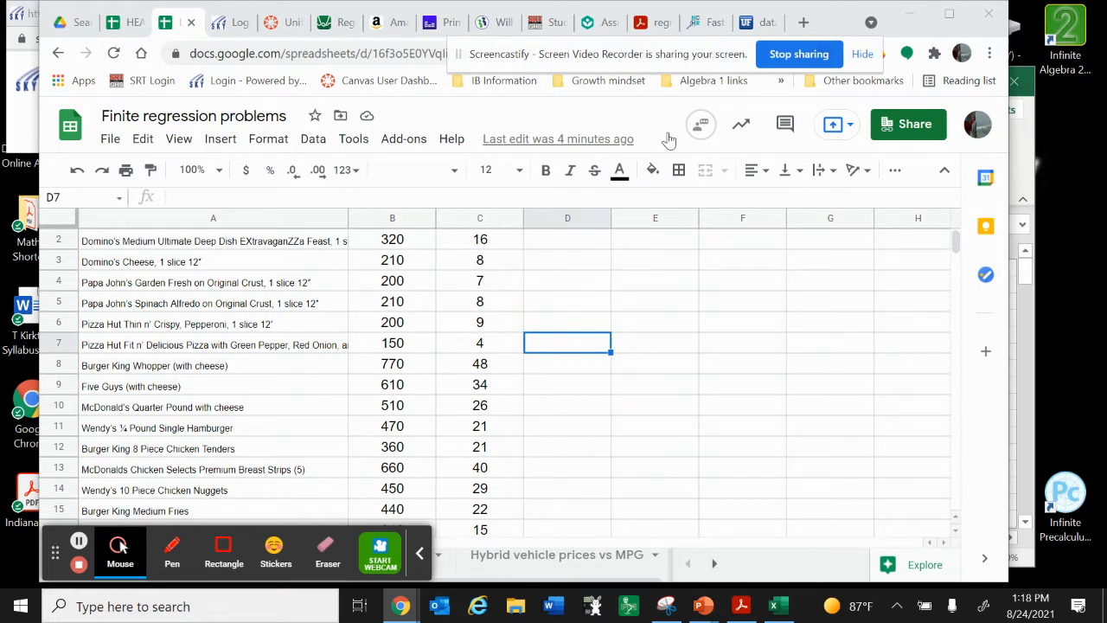
Check the course page listing the regression activities and examine the fast food Calories and Fat (grams) data in the Finite regression problems spreadsheet
left_click(285, 22)
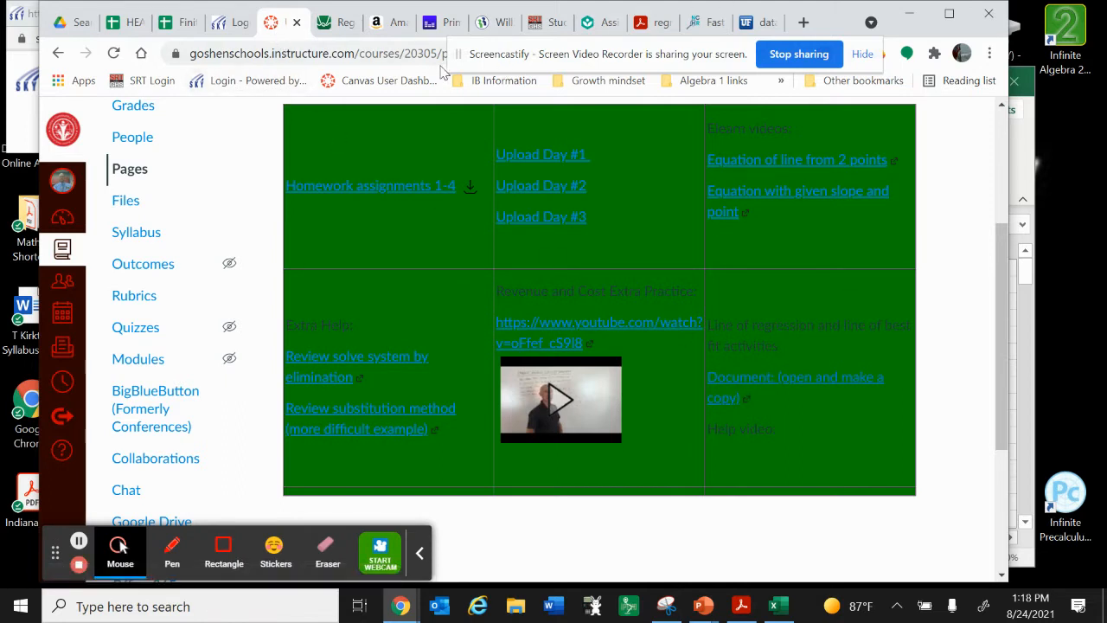
left_click(184, 22)
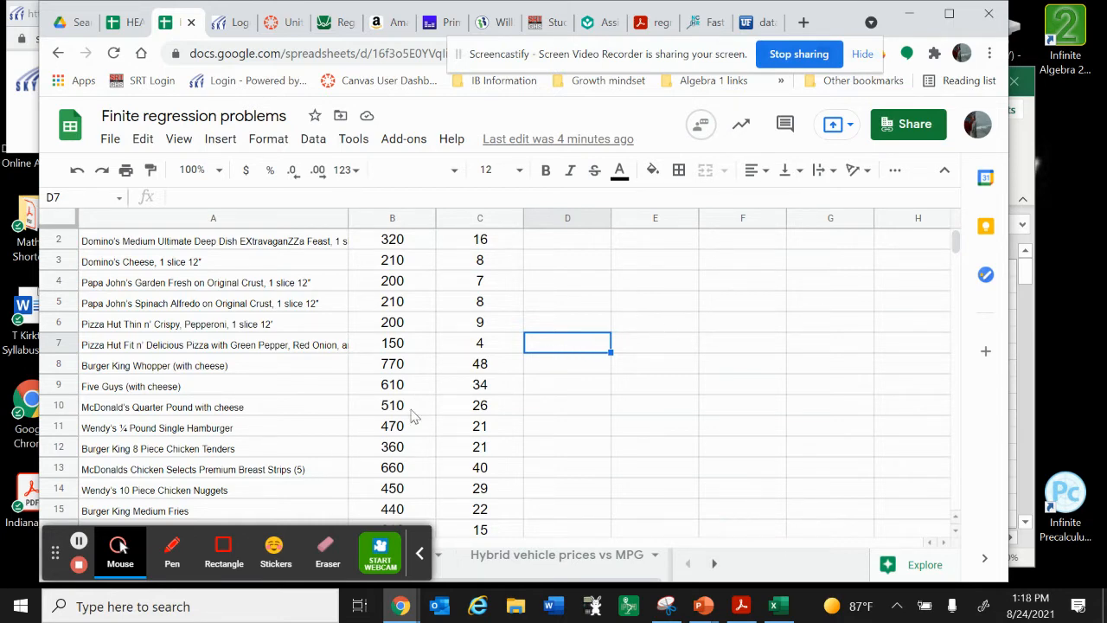
scroll(535, 390, "down", 1)
scroll(536, 390, "up", 1)
scroll(536, 390, "down", 5)
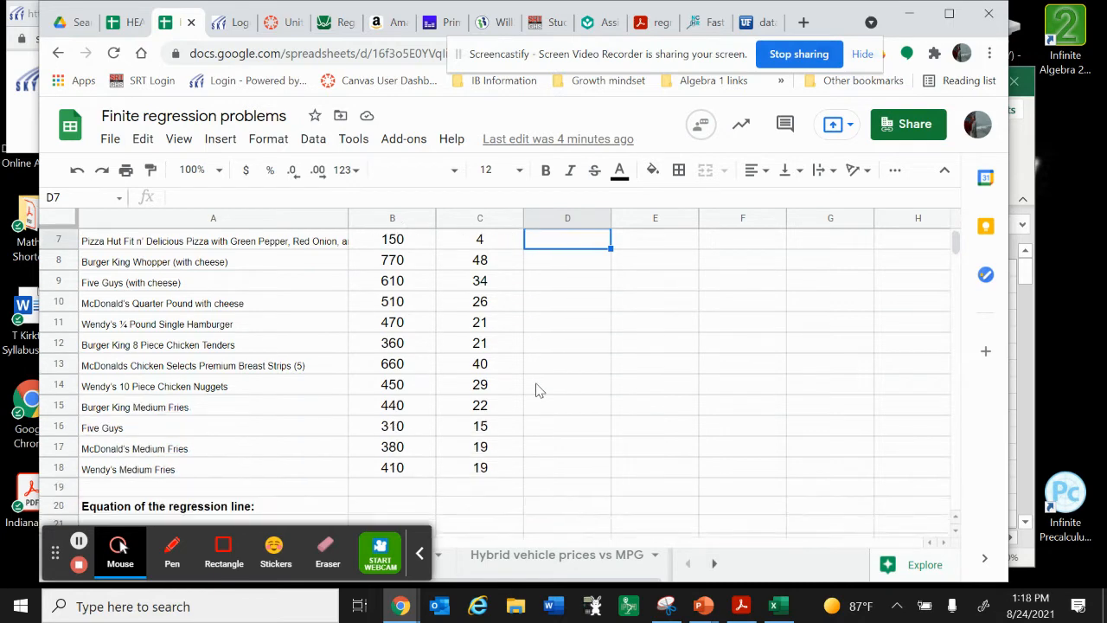
scroll(536, 390, "up", 5)
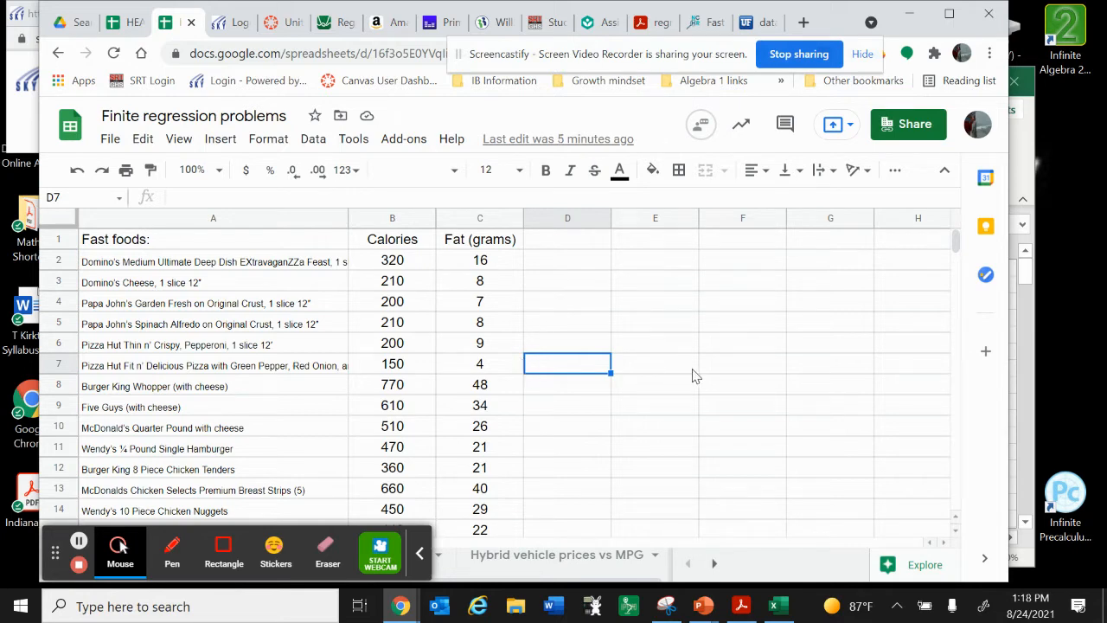
scroll(629, 379, "down", 2)
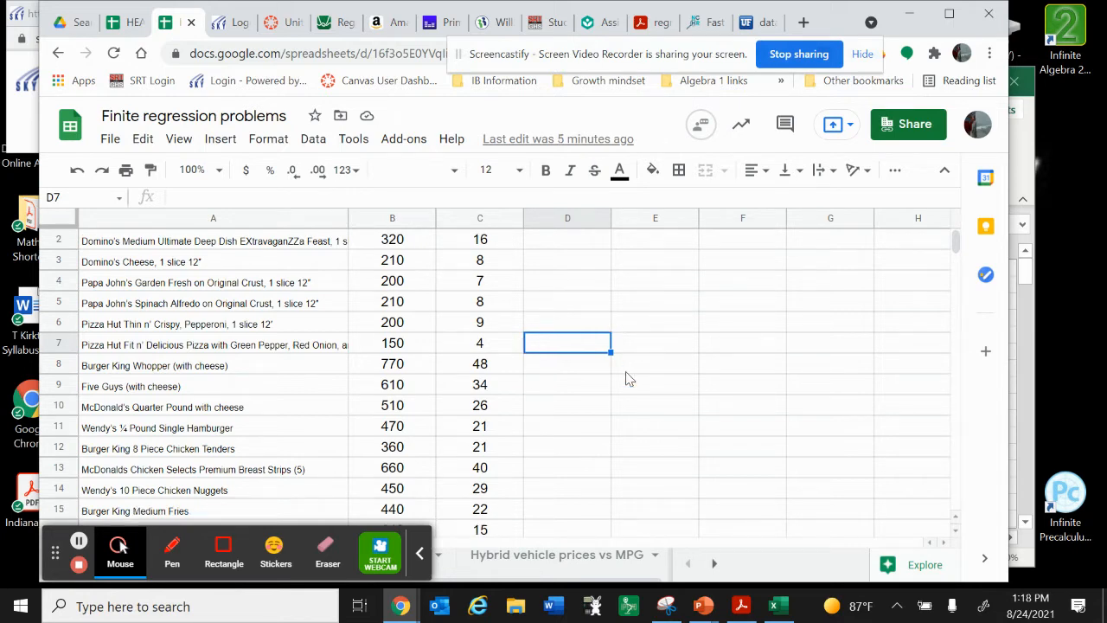
scroll(629, 379, "down", 1)
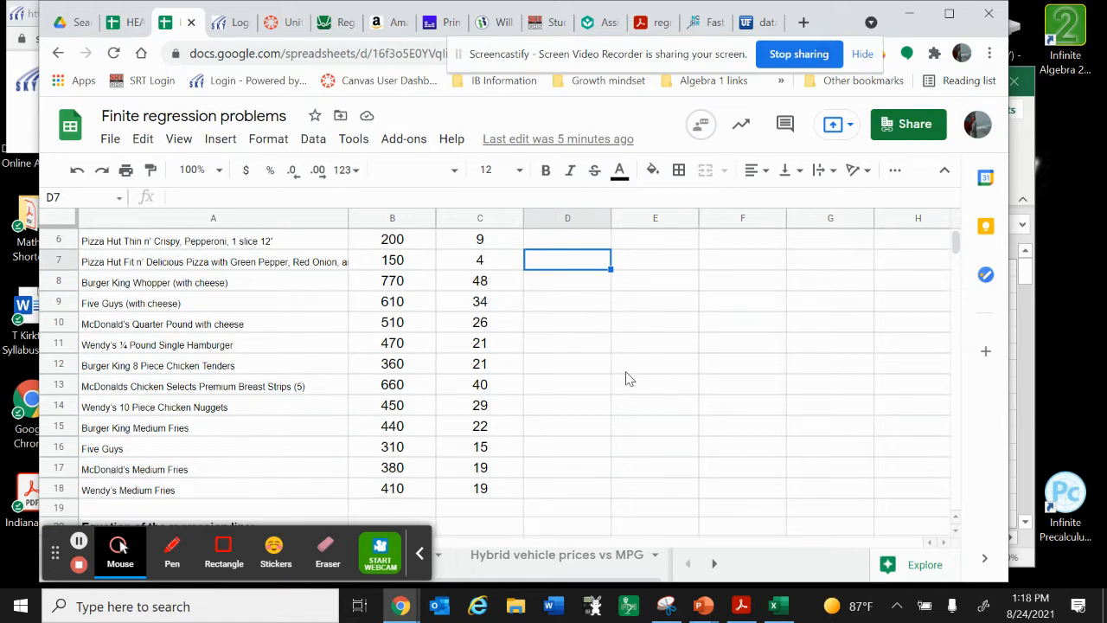
scroll(629, 379, "up", 2)
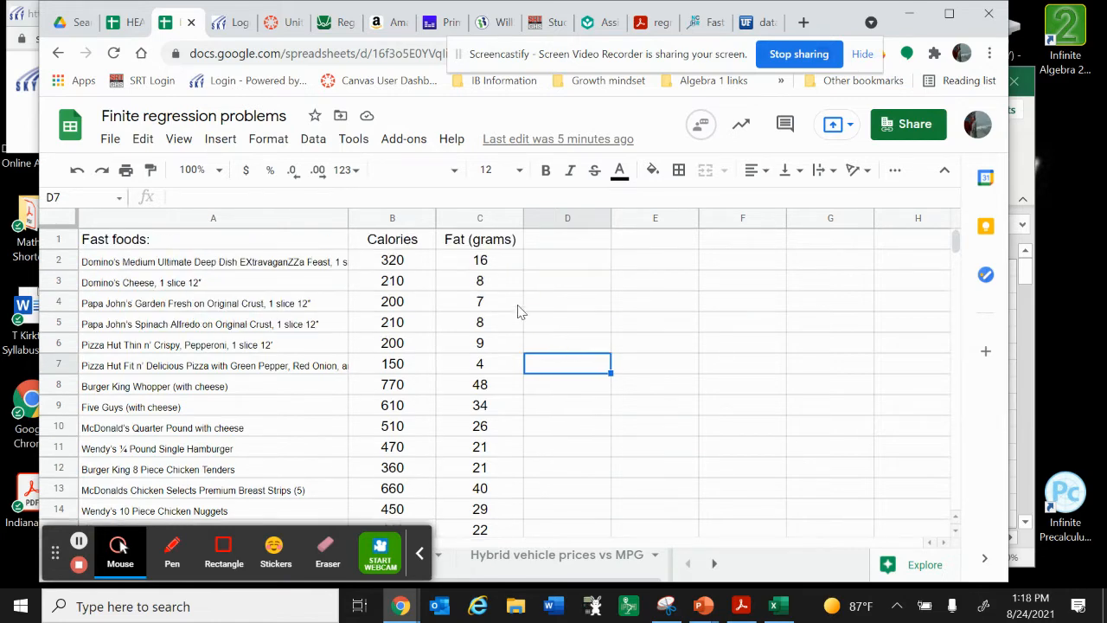
left_click(413, 248)
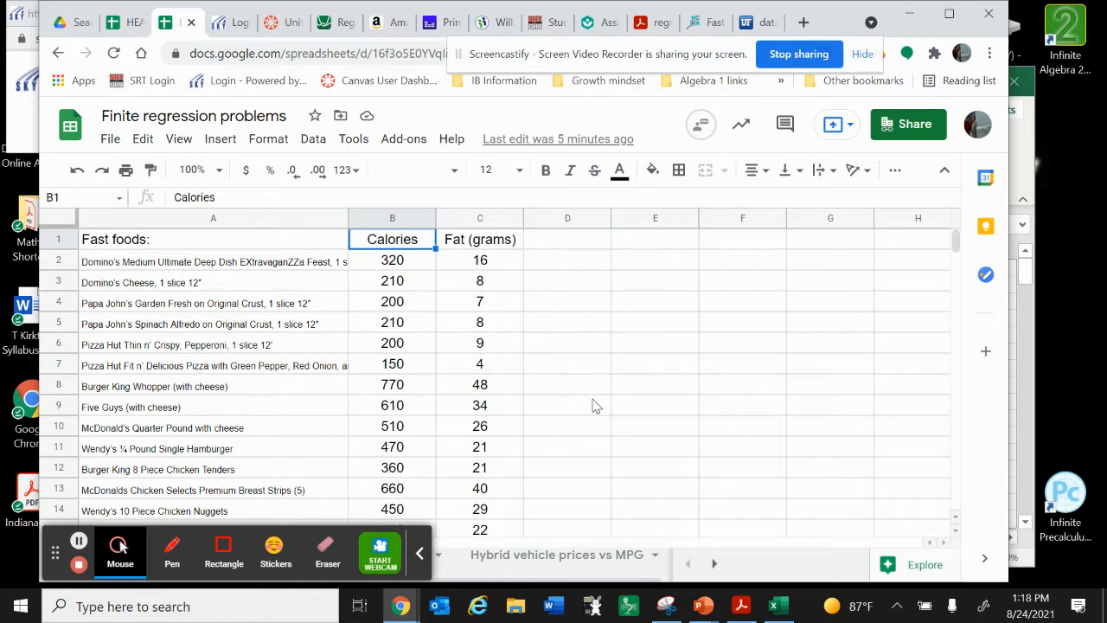
scroll(594, 406, "down", 1)
scroll(594, 407, "down", 2)
scroll(594, 406, "up", 1)
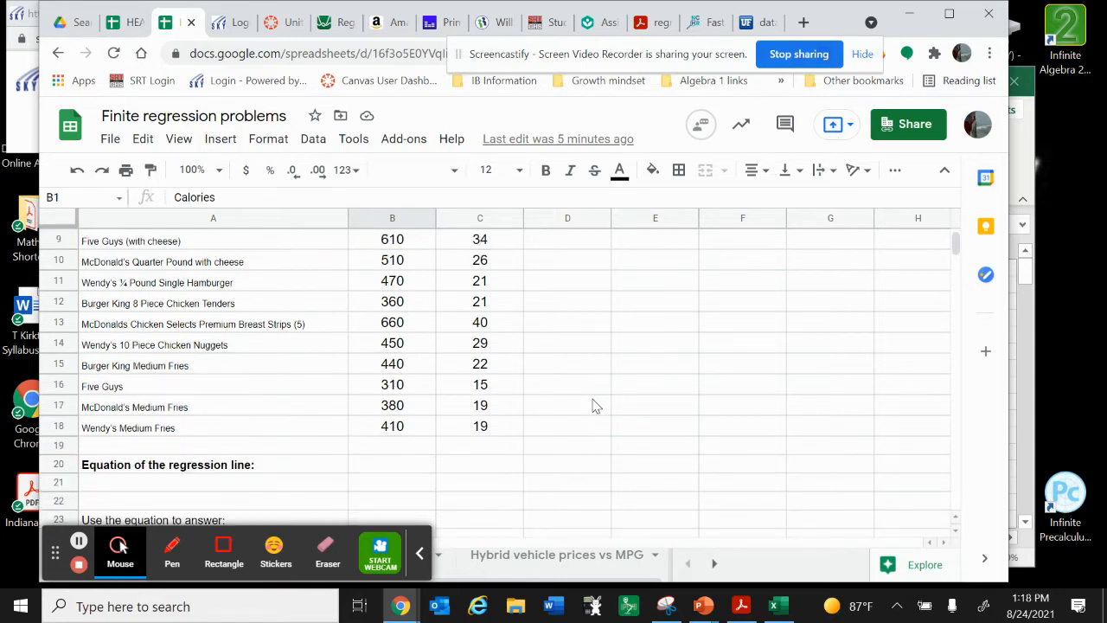
scroll(594, 406, "up", 3)
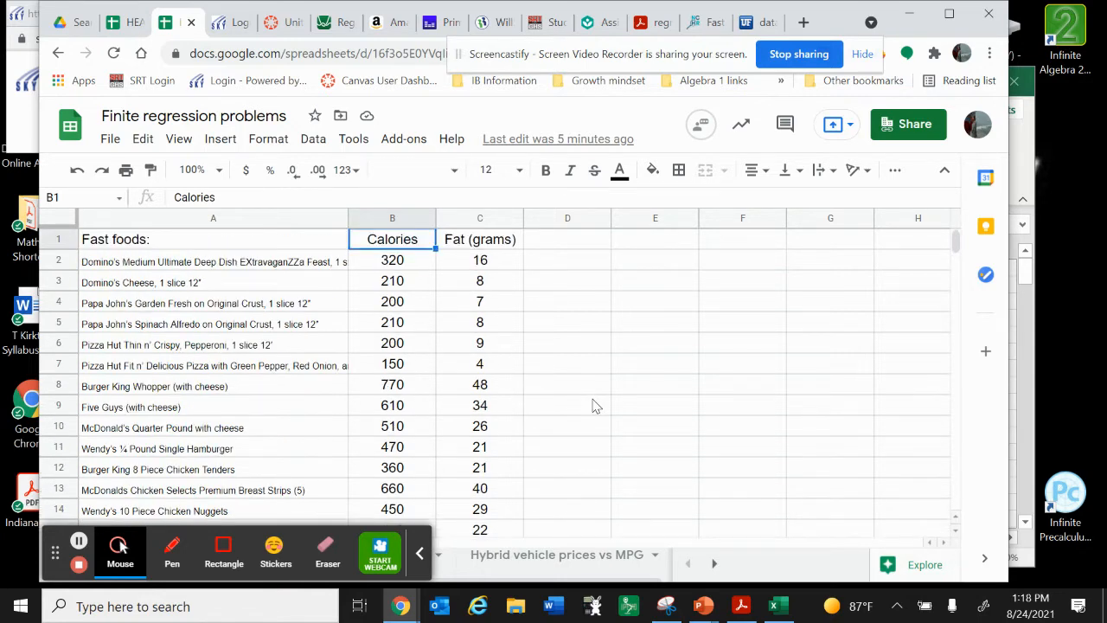
scroll(625, 400, "down", 2)
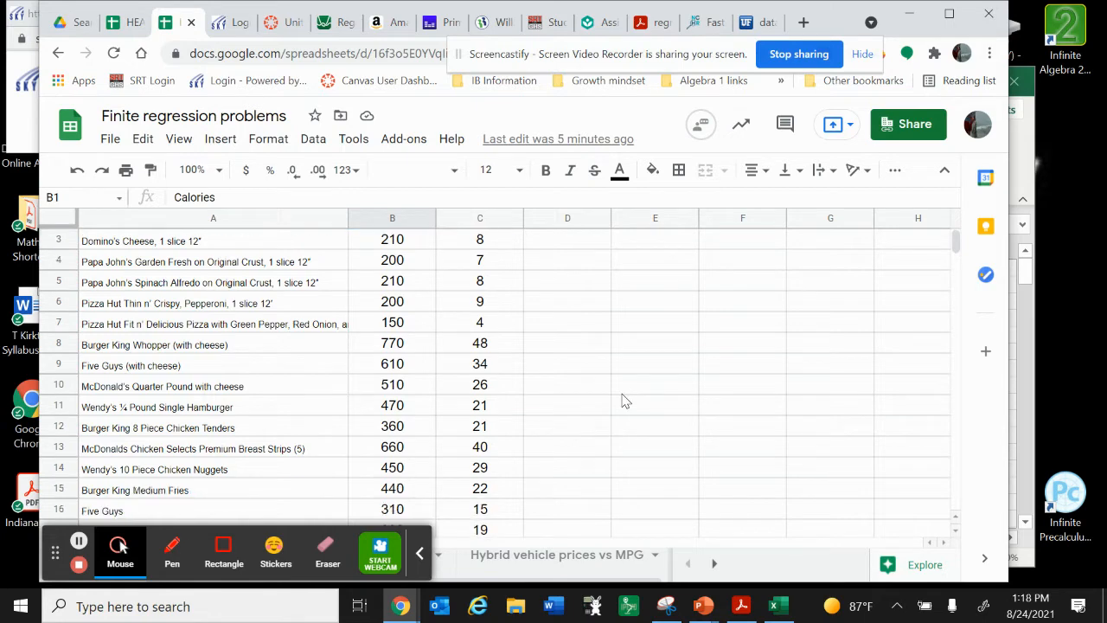
scroll(626, 401, "up", 2)
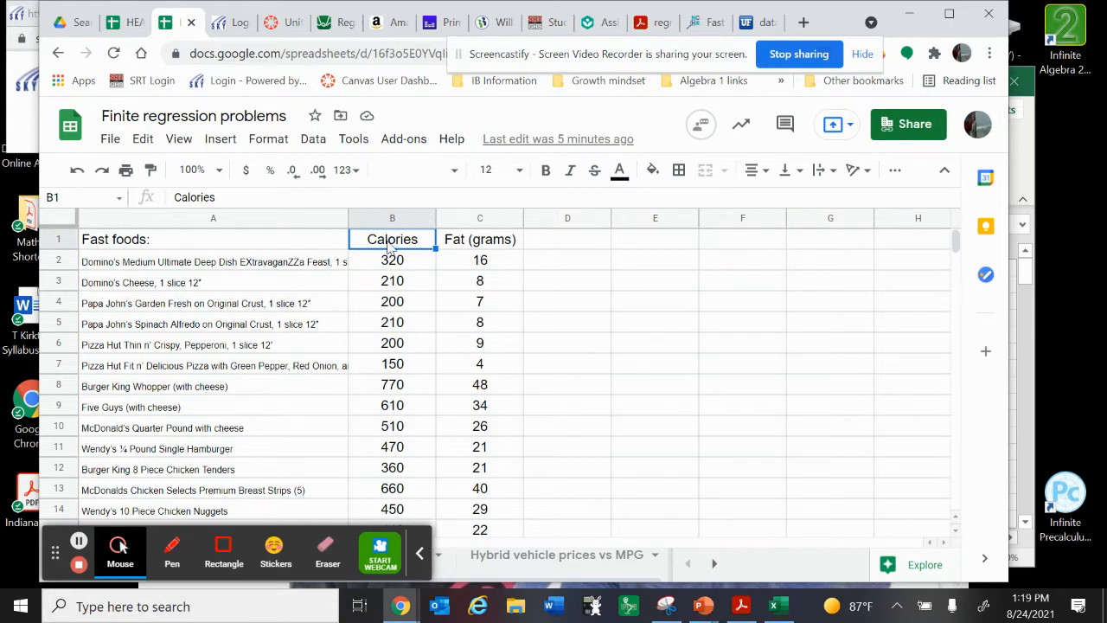
Insert a chart from the Calories and Fat (grams) data in B1:C18, including the headers
left_click_drag(389, 245, 459, 425)
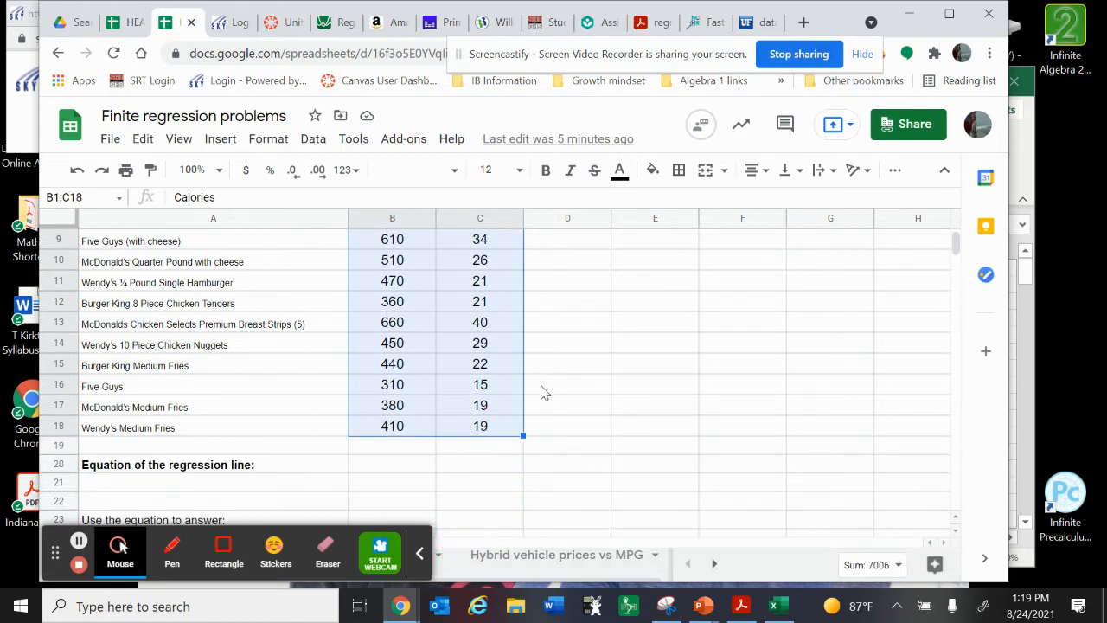
scroll(559, 363, "up", 3)
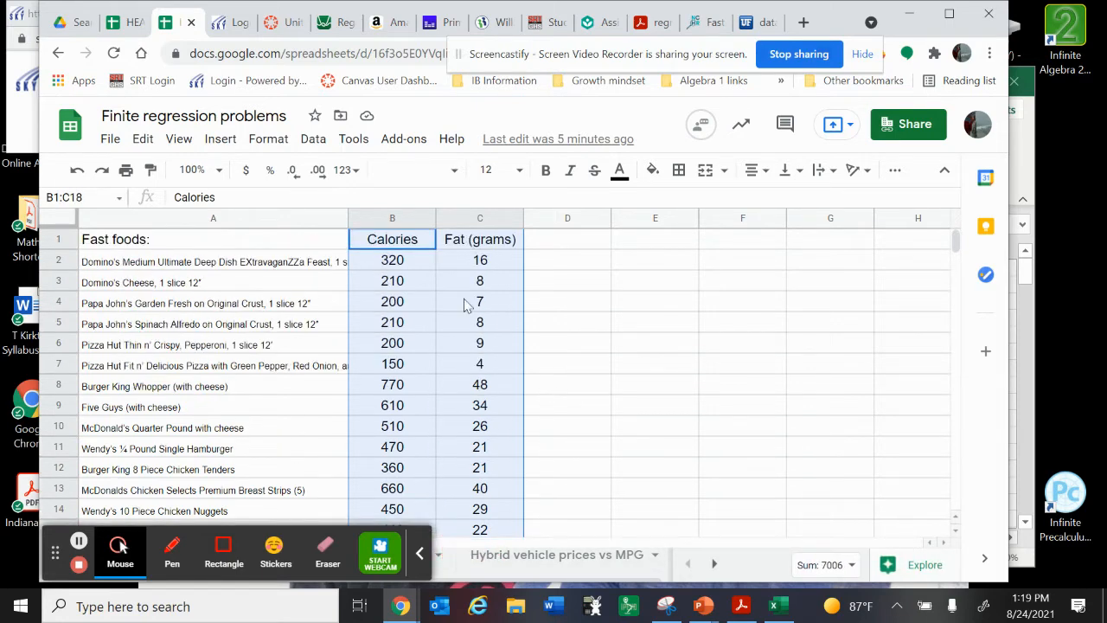
left_click(221, 139)
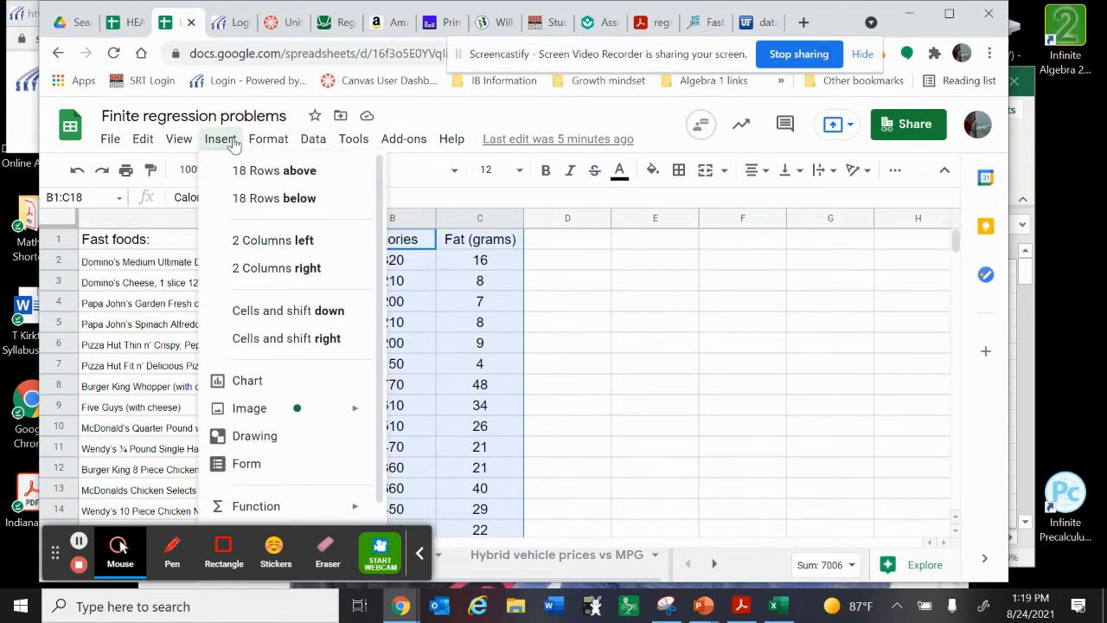
left_click(241, 380)
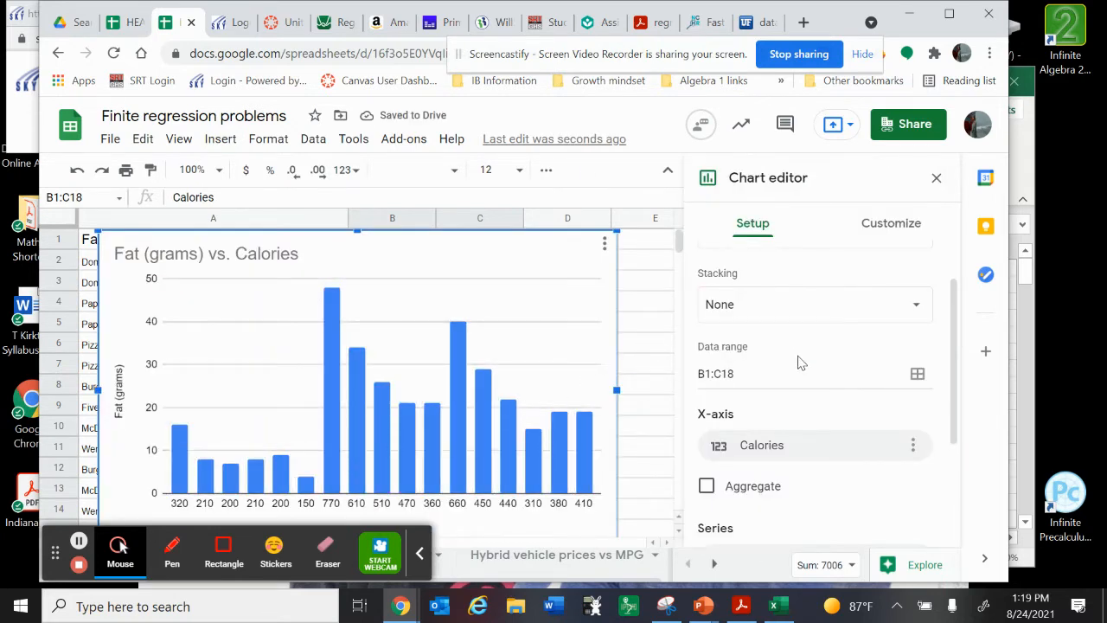
Change the Fat (grams) vs. Calories chart to a scatter chart
scroll(799, 363, "up", 2)
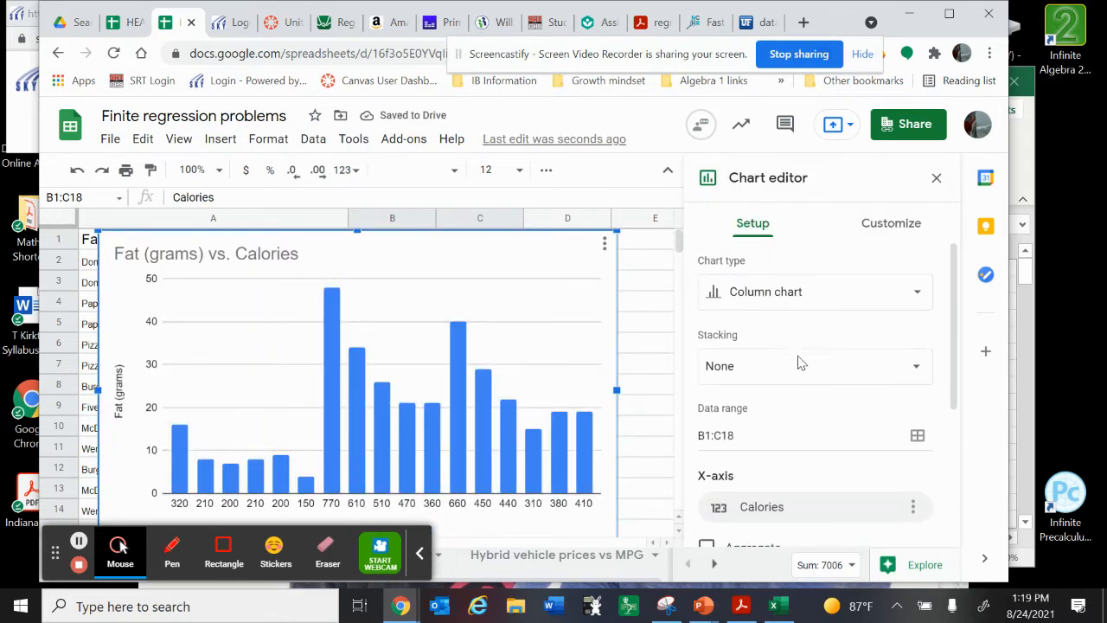
left_click(797, 294)
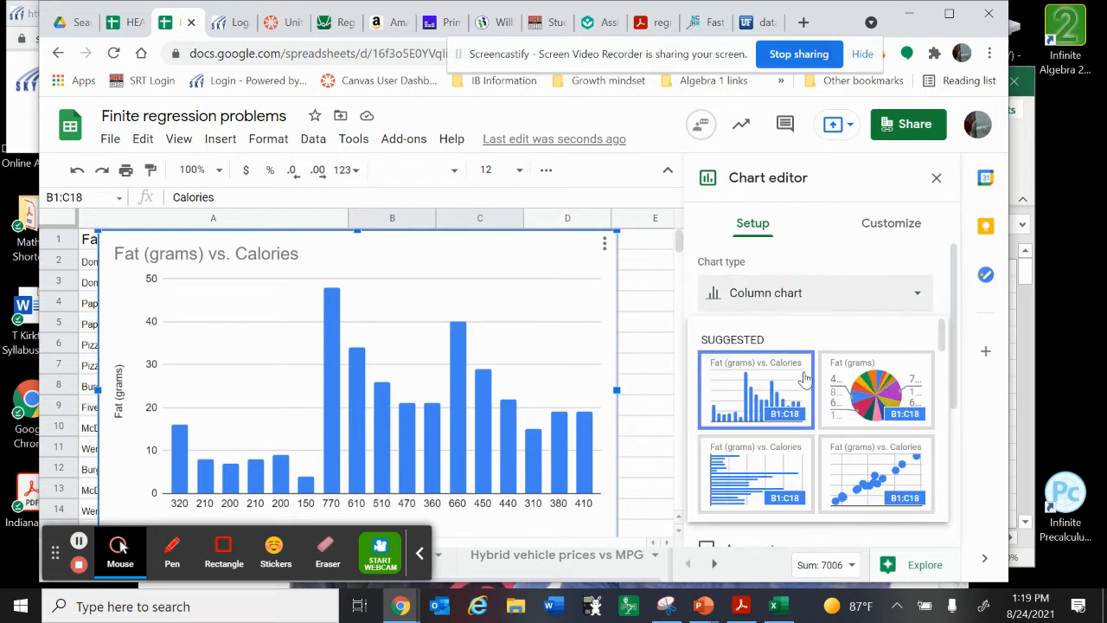
scroll(800, 446, "down", 2)
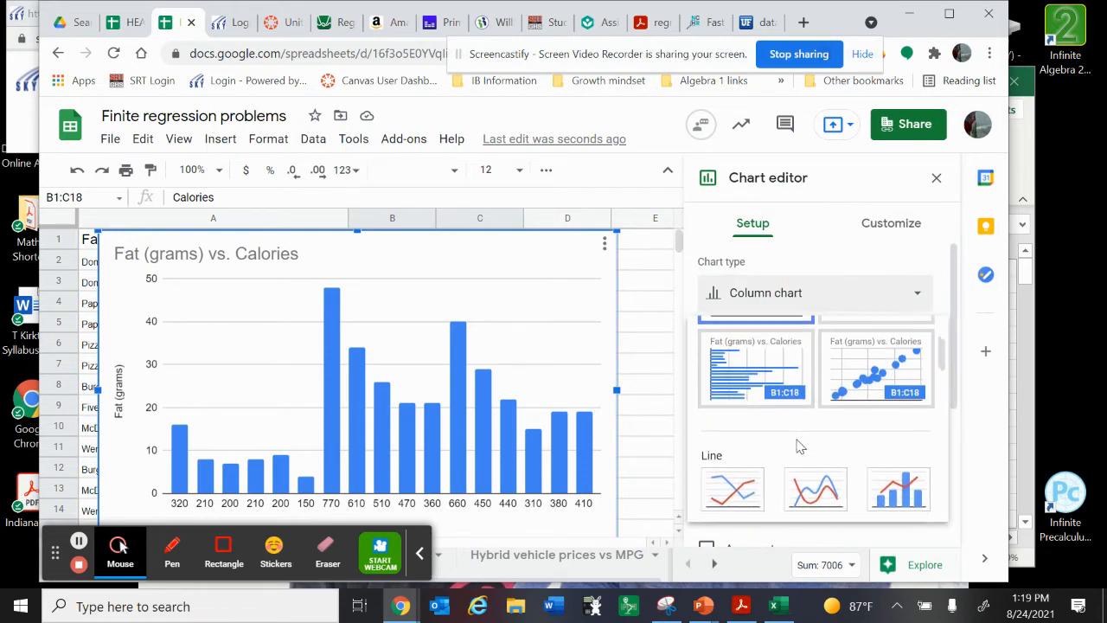
scroll(800, 446, "down", 2)
scroll(800, 445, "down", 5)
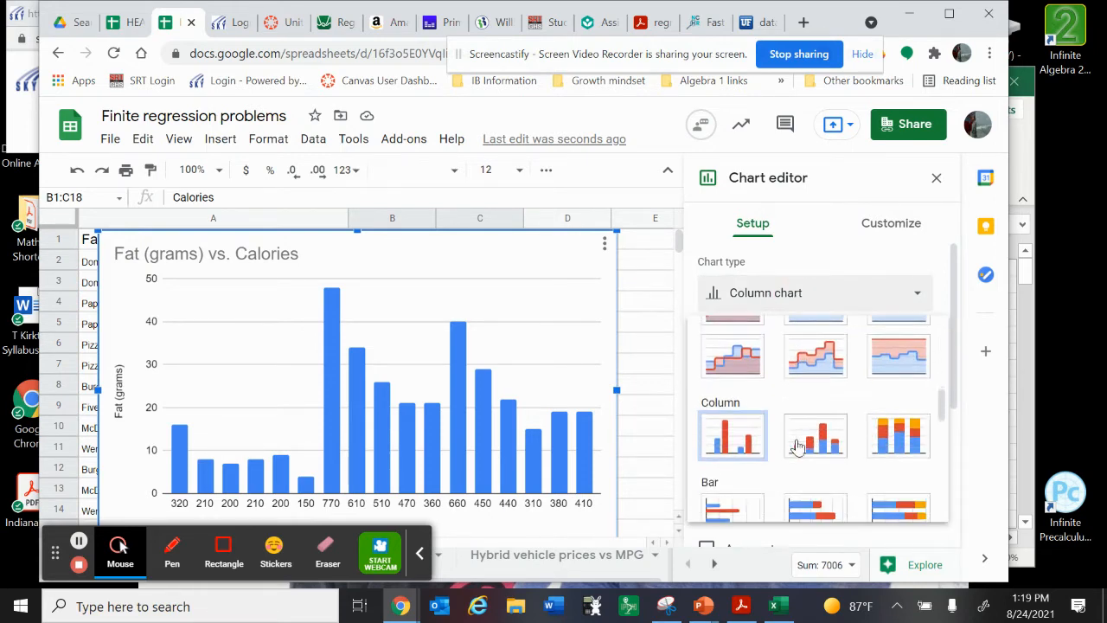
scroll(797, 445, "down", 1)
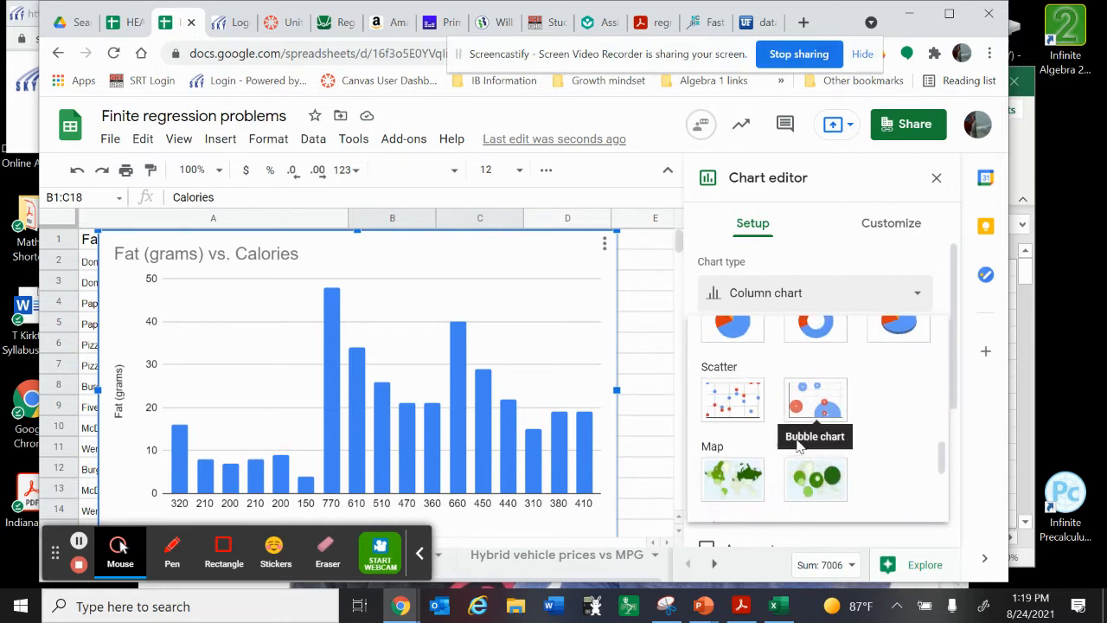
left_click(740, 411)
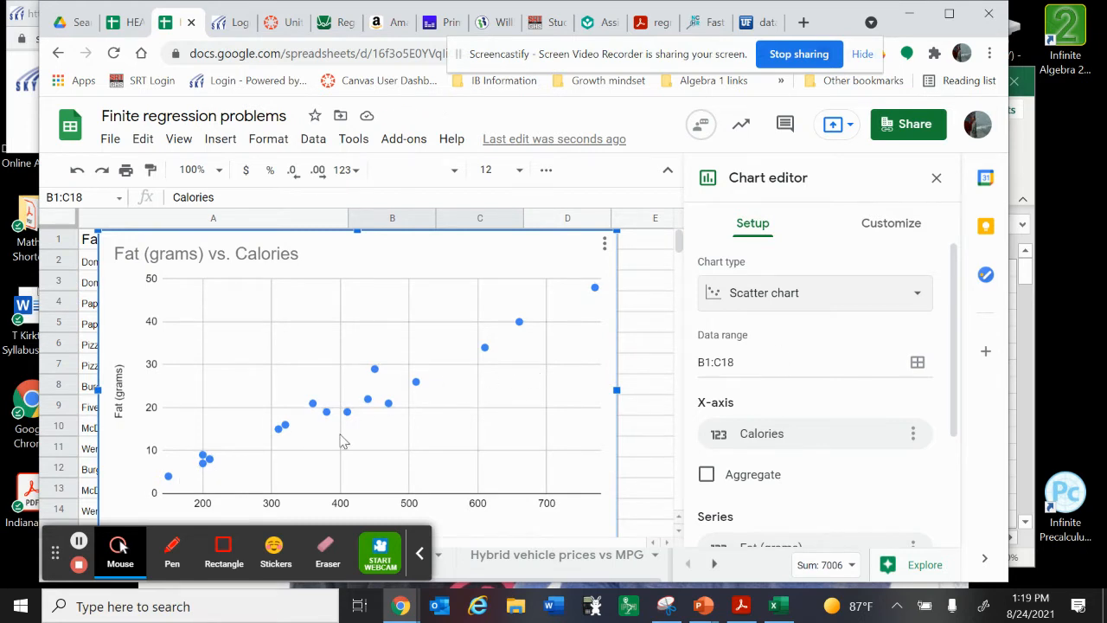
Add a trendline to the Fat (grams) series of the scatter chart
scroll(450, 414, "down", 1)
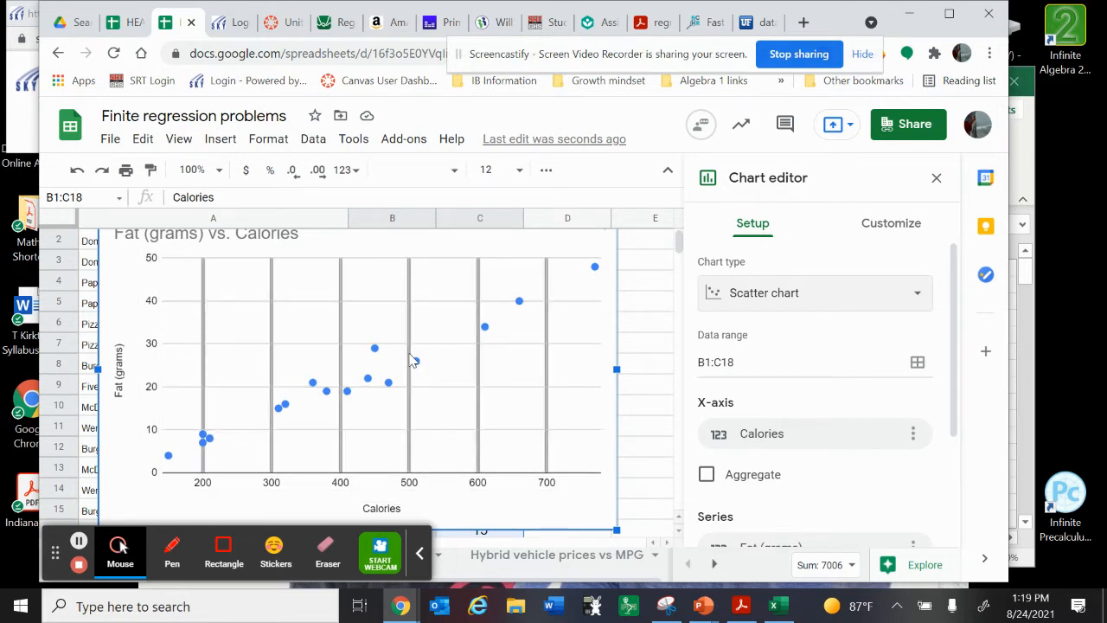
scroll(413, 360, "up", 1)
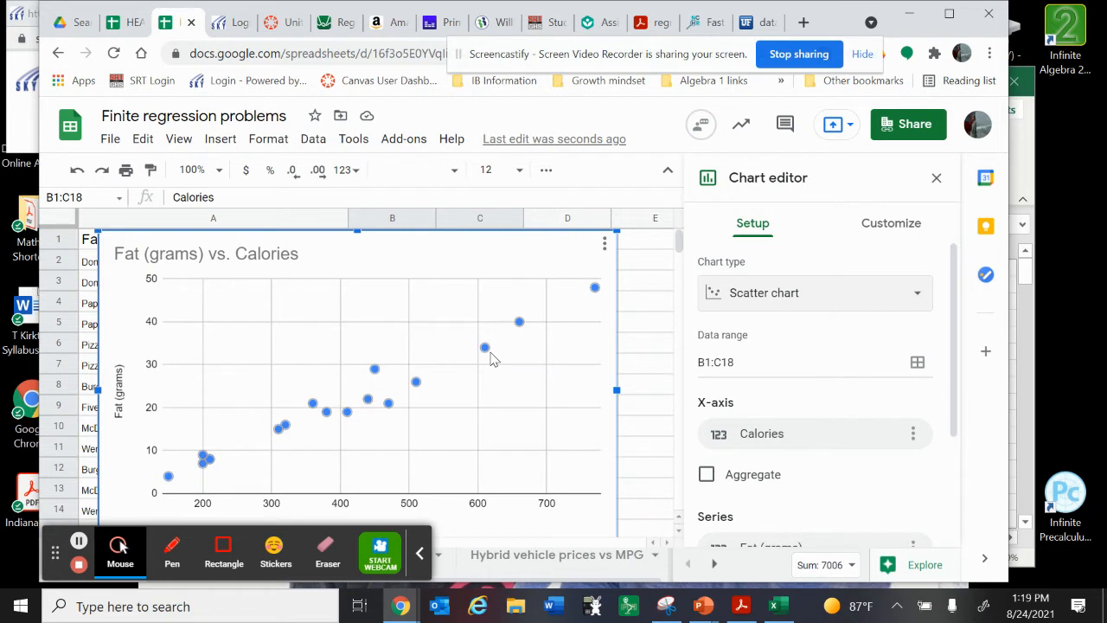
left_click(417, 385)
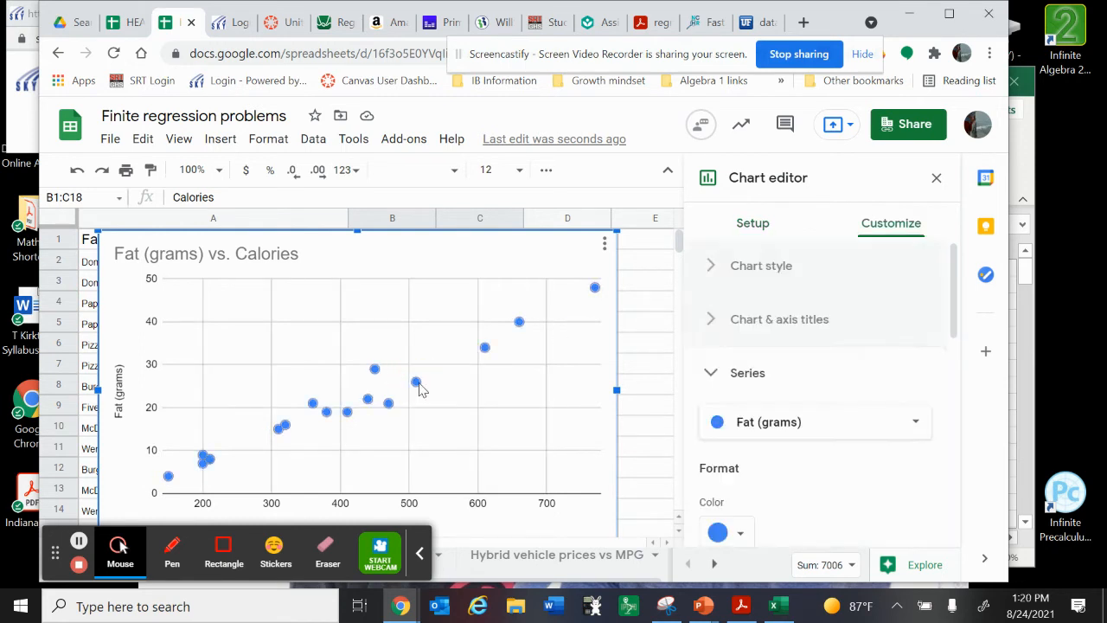
scroll(790, 512, "down", 3)
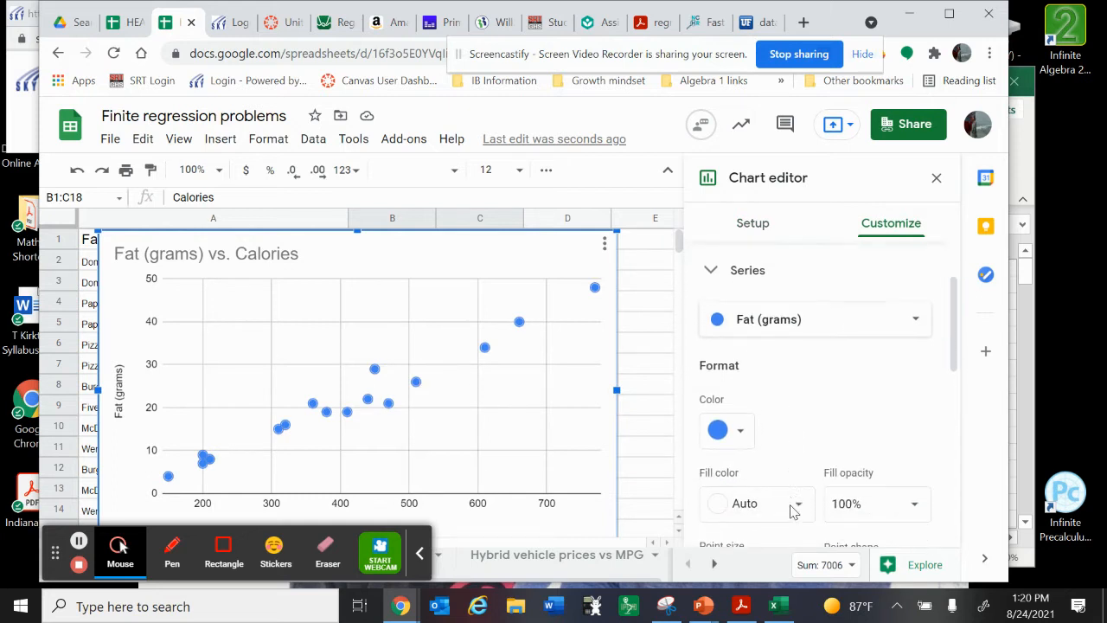
scroll(790, 512, "down", 4)
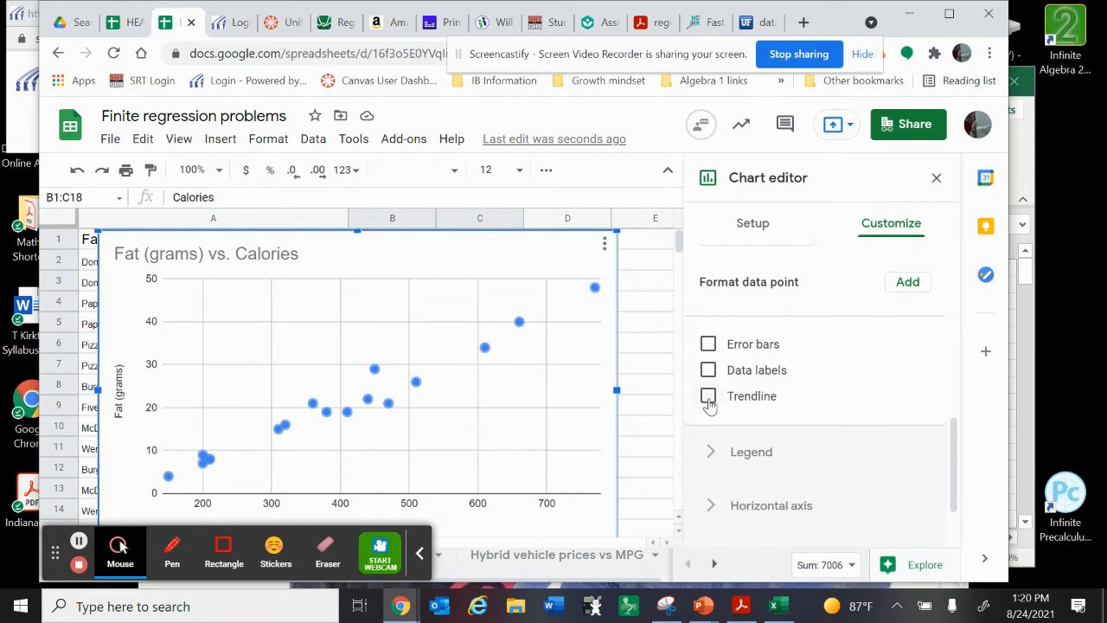
left_click(708, 398)
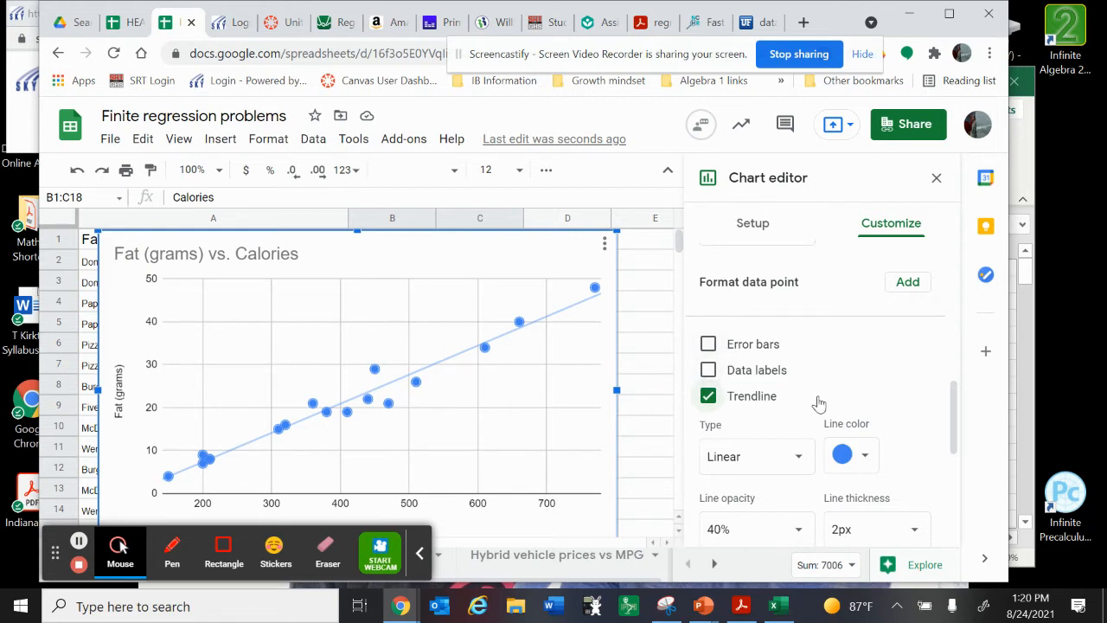
Label the trendline with its equation and show the R² value, finishing the chart editing
scroll(820, 403, "down", 3)
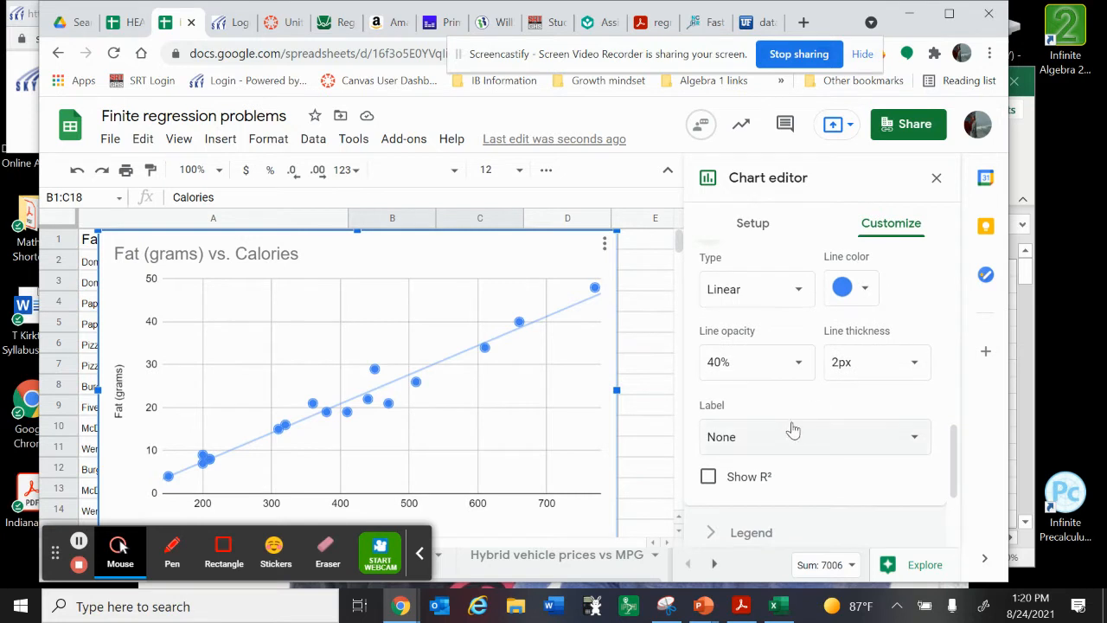
left_click(789, 434)
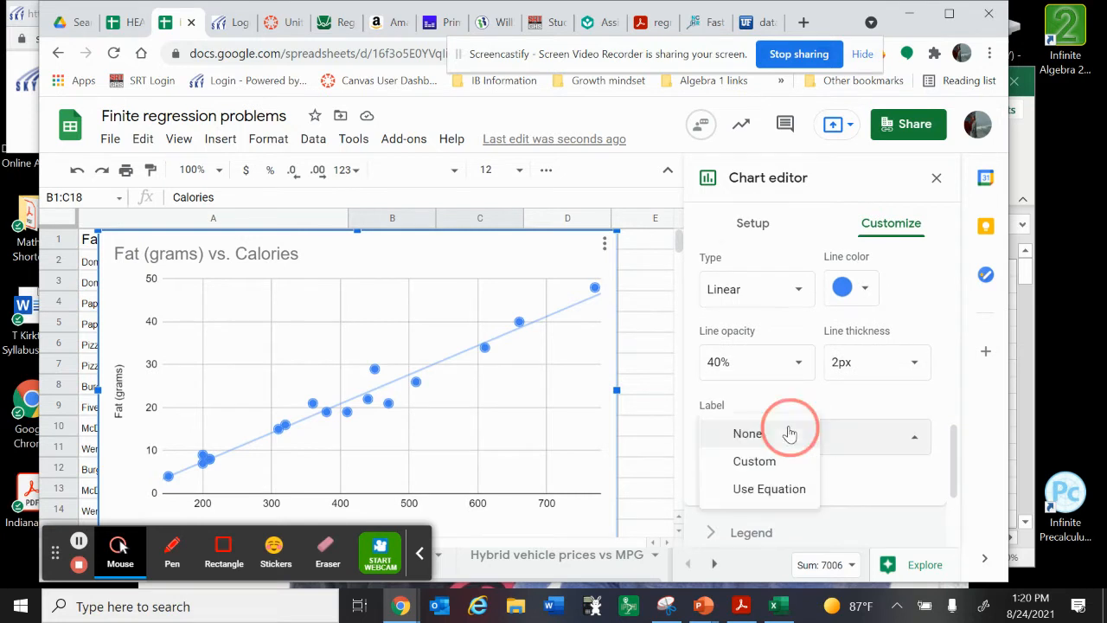
left_click(763, 489)
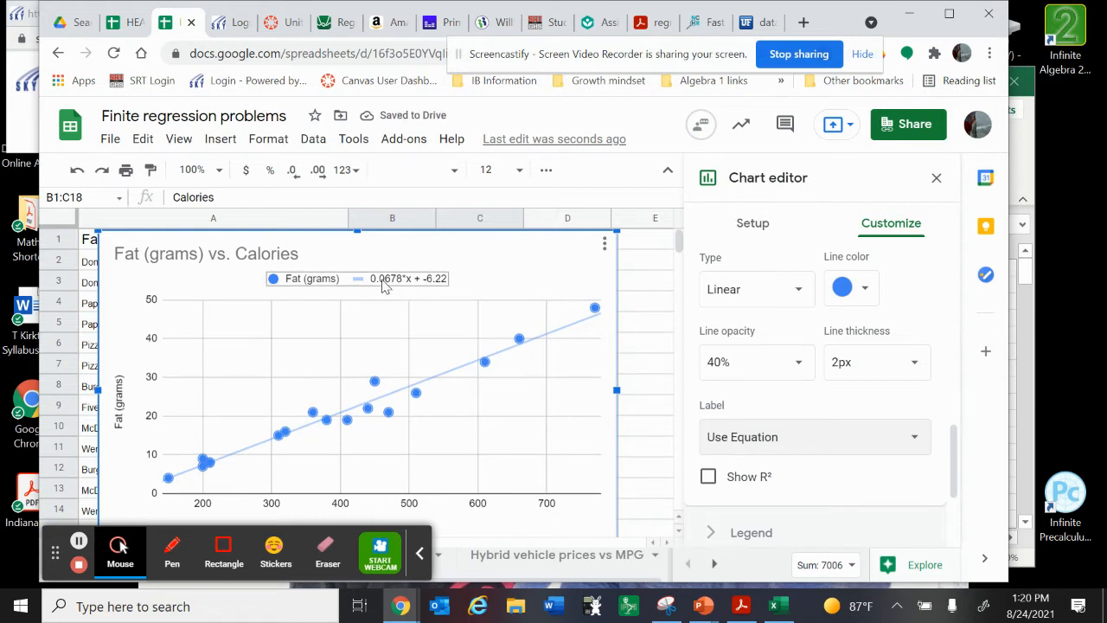
left_click(707, 476)
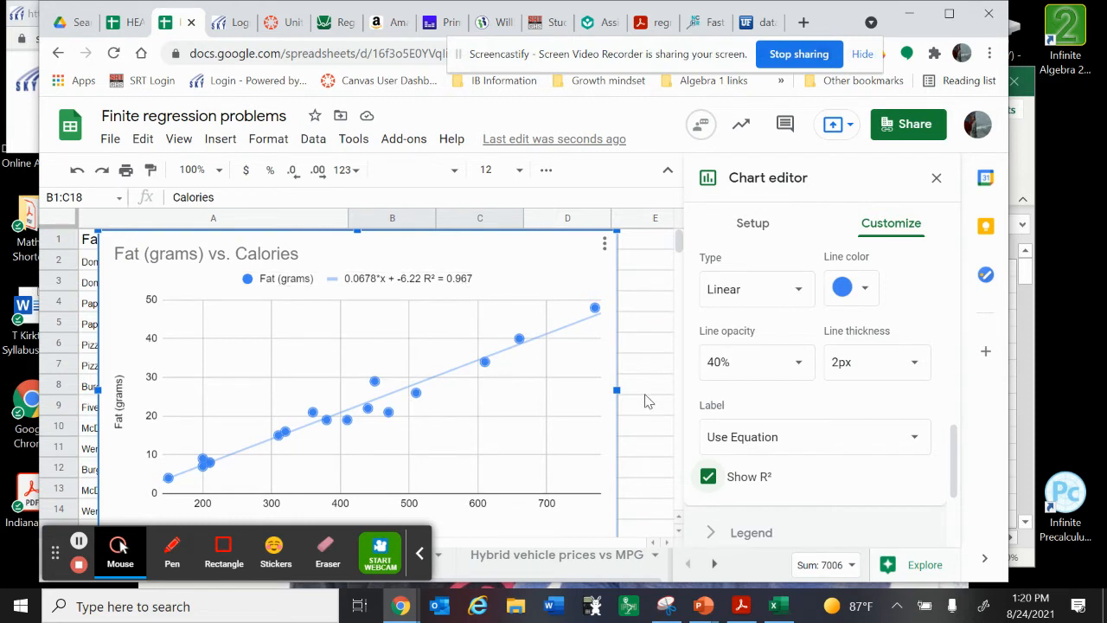
scroll(773, 443, "down", 2)
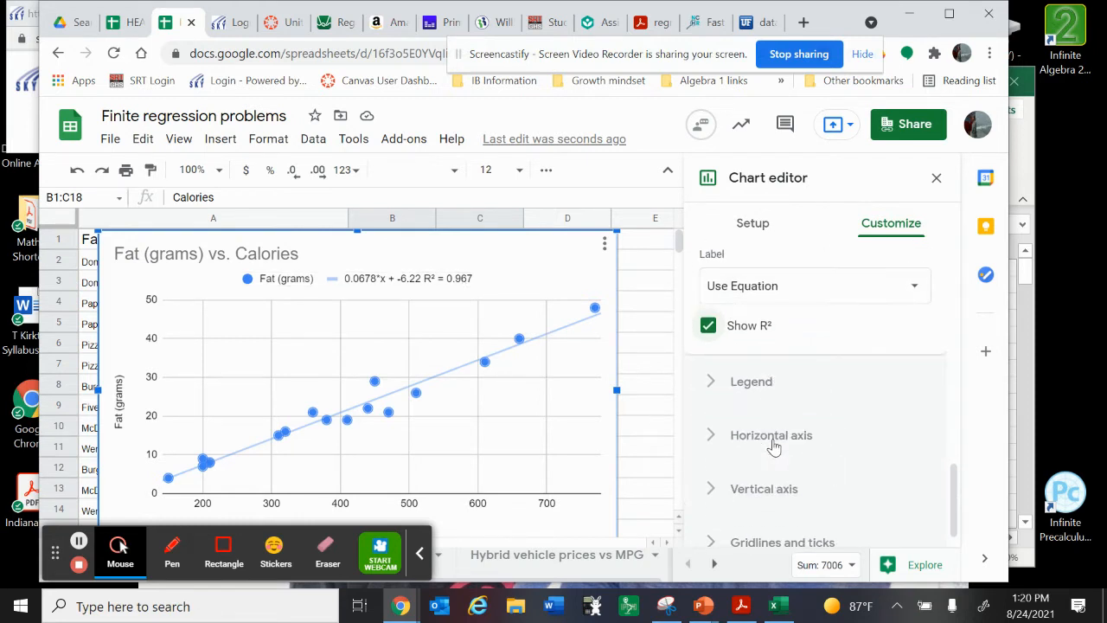
scroll(773, 446, "up", 3)
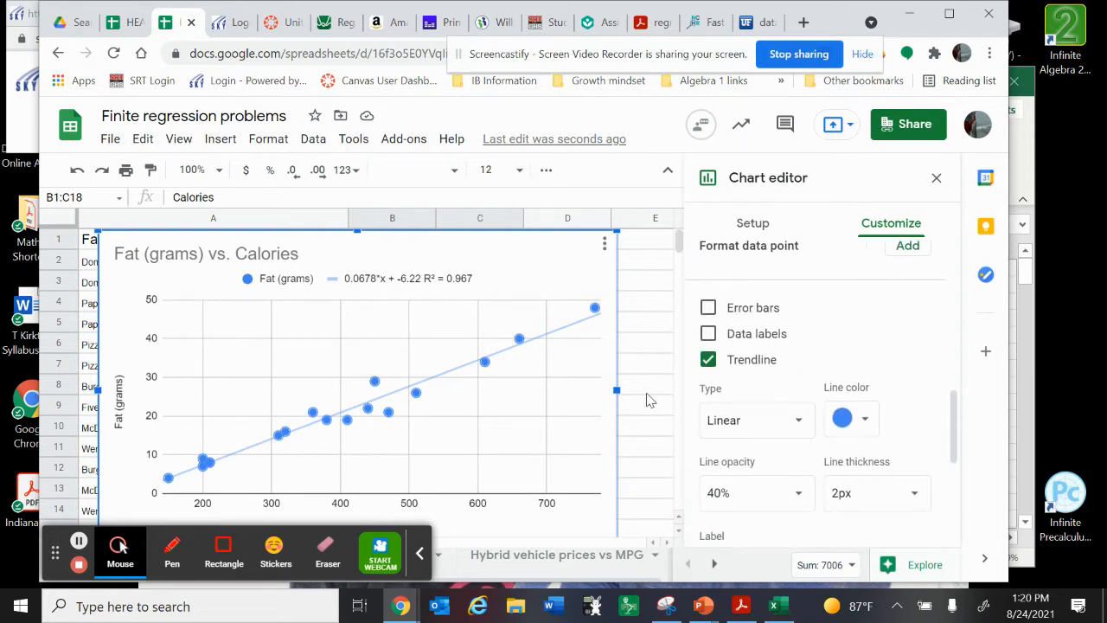
left_click(936, 179)
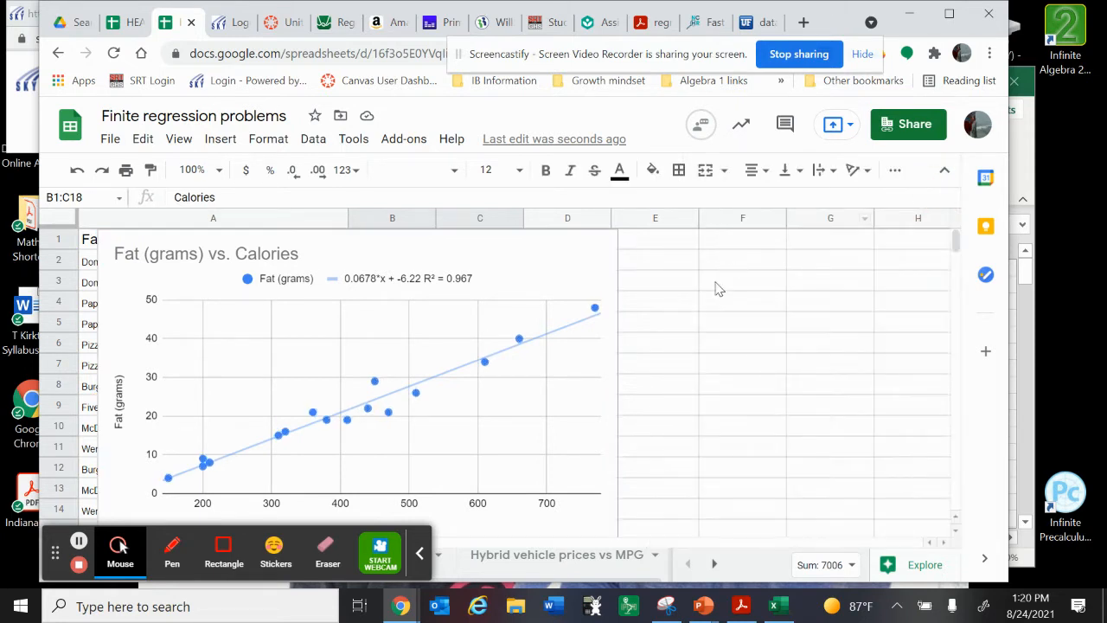
Move the Fat (grams) vs. Calories chart over columns C to H, uncovering the food names and calories in columns A and B
left_click(507, 279)
left_click_drag(507, 276, 832, 210)
scroll(288, 476, "down", 4)
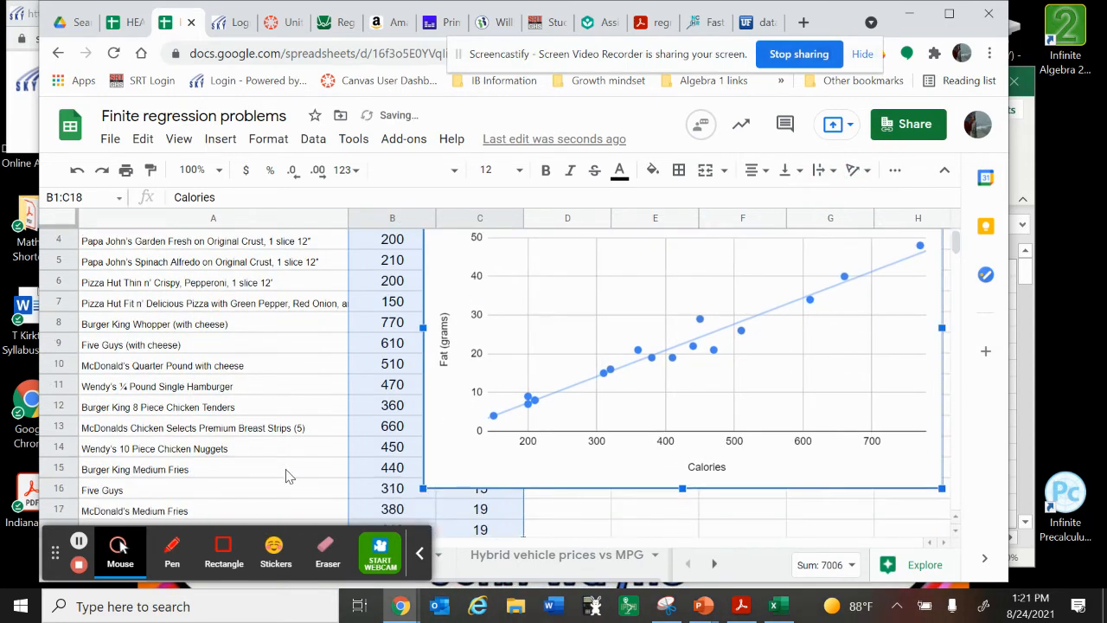
Enter the regression line equation y=0.0678x -6.22 as text in cell B20
scroll(288, 477, "down", 3)
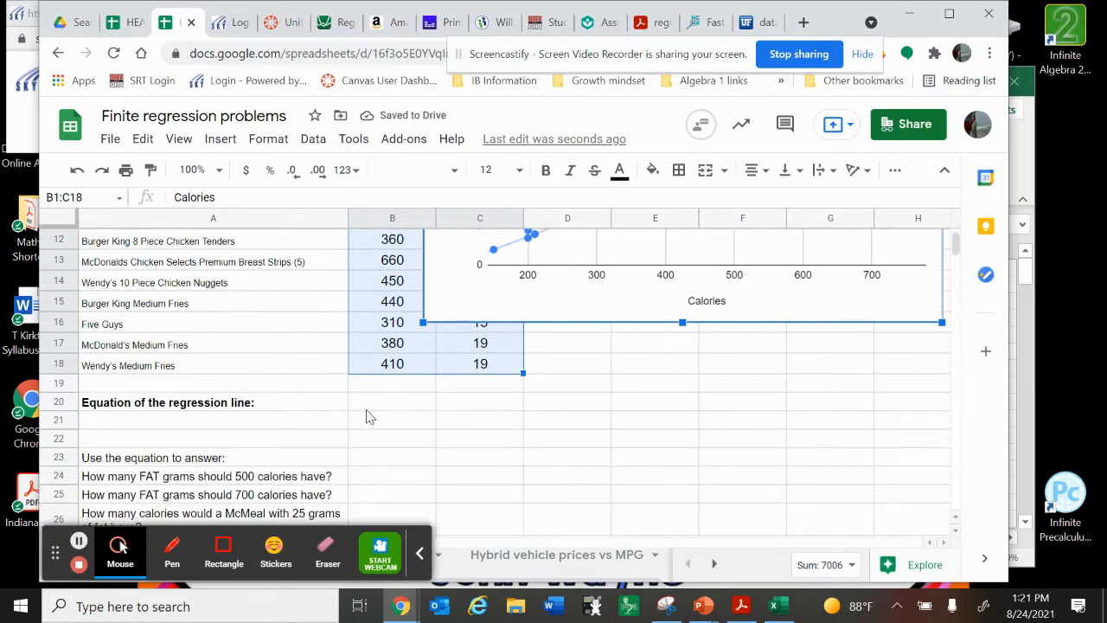
scroll(454, 395, "up", 5)
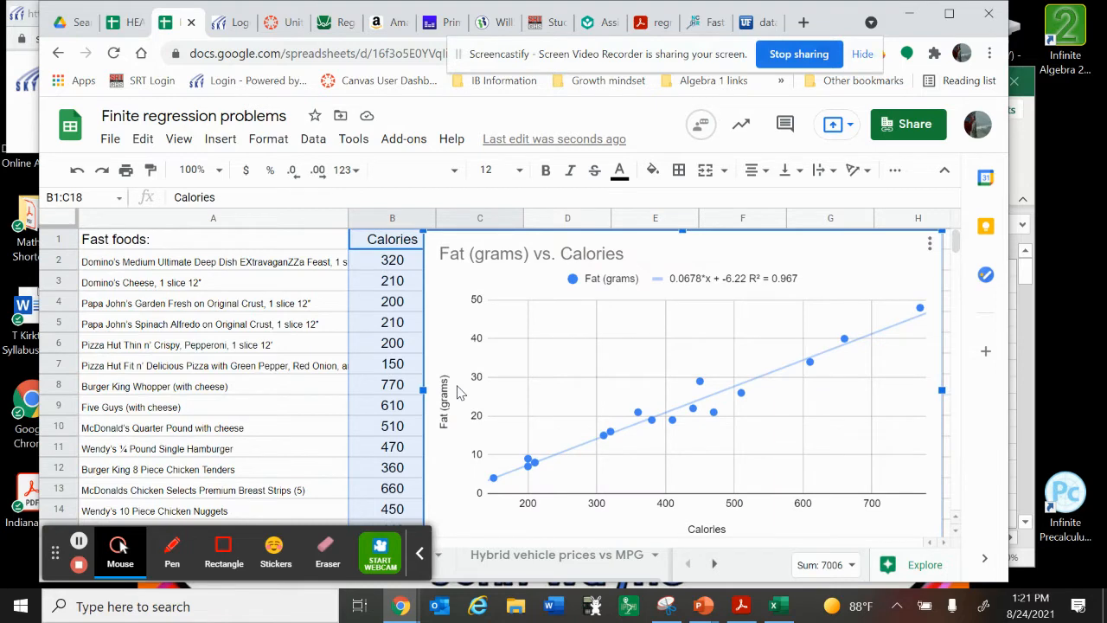
scroll(457, 393, "down", 4)
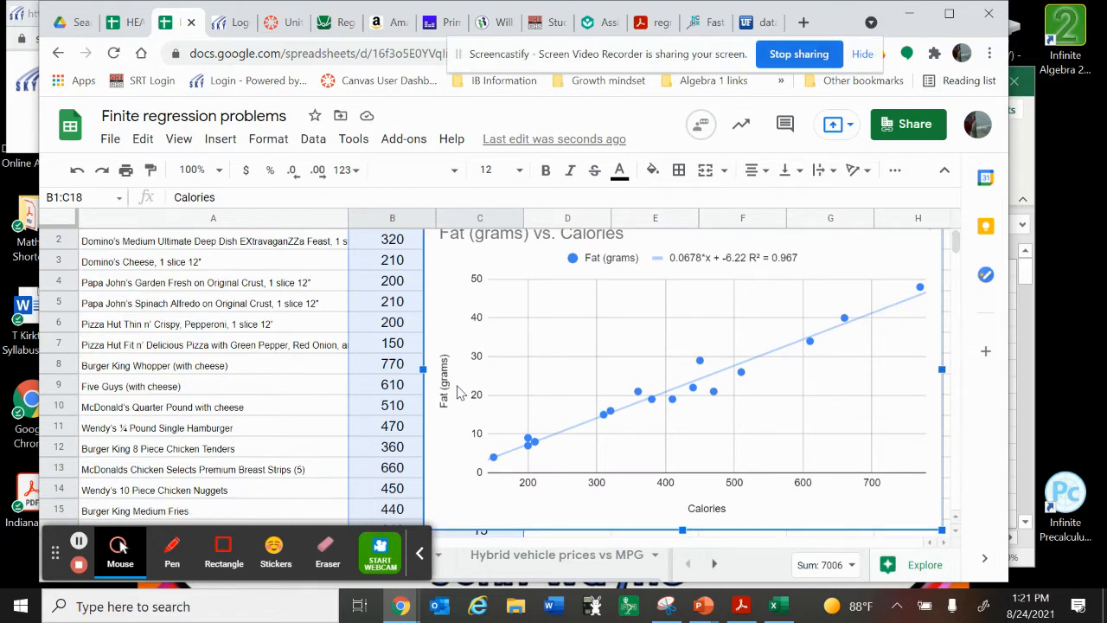
left_click(395, 444)
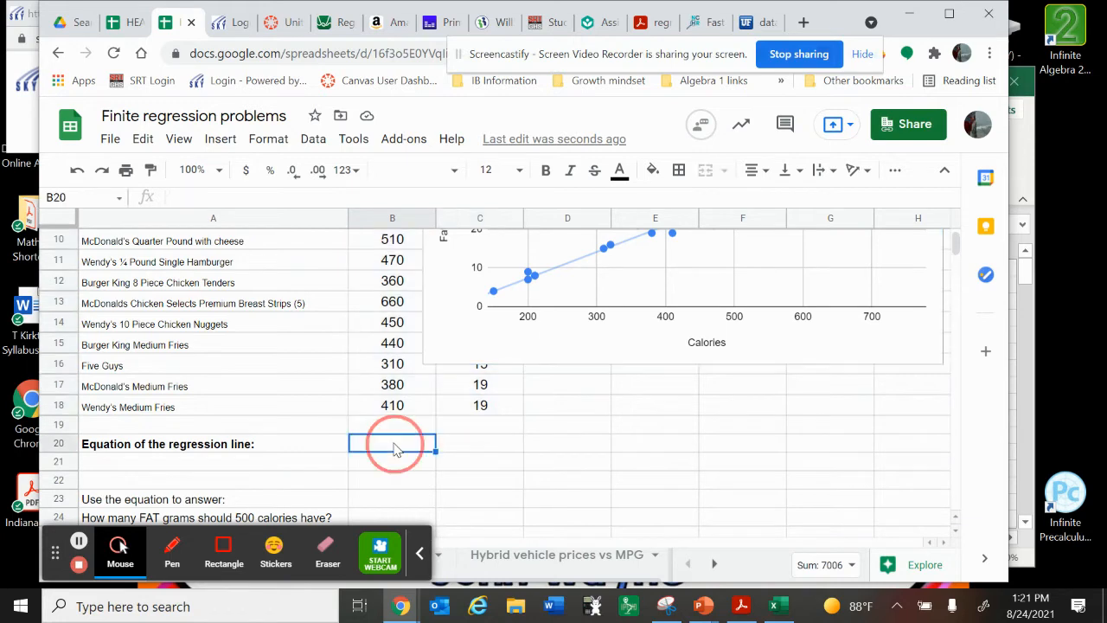
type("=")
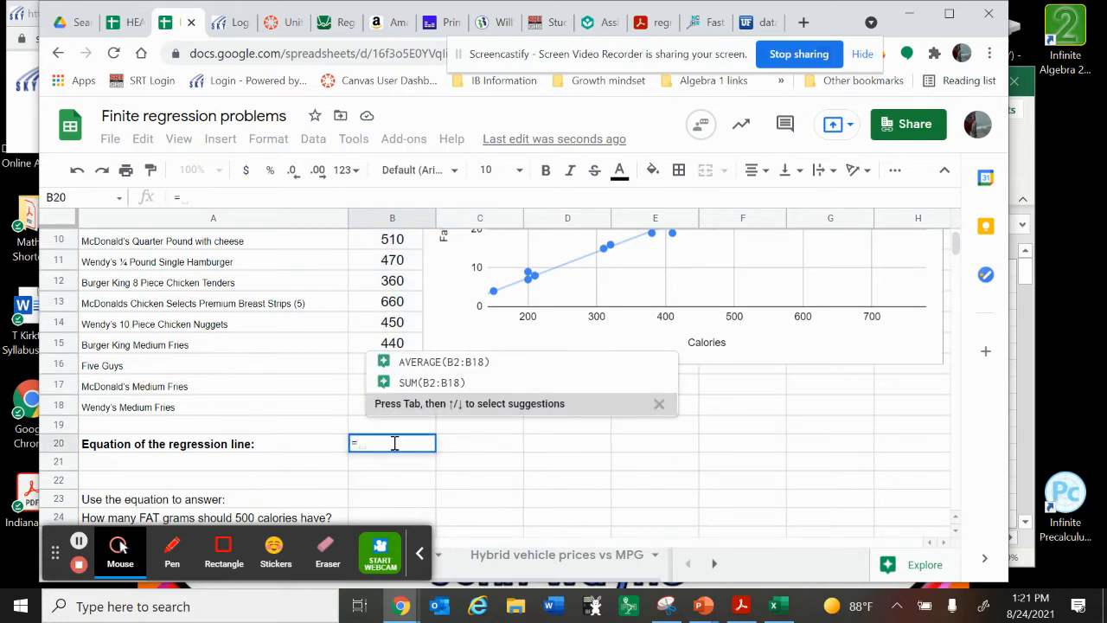
key("BackSpace")
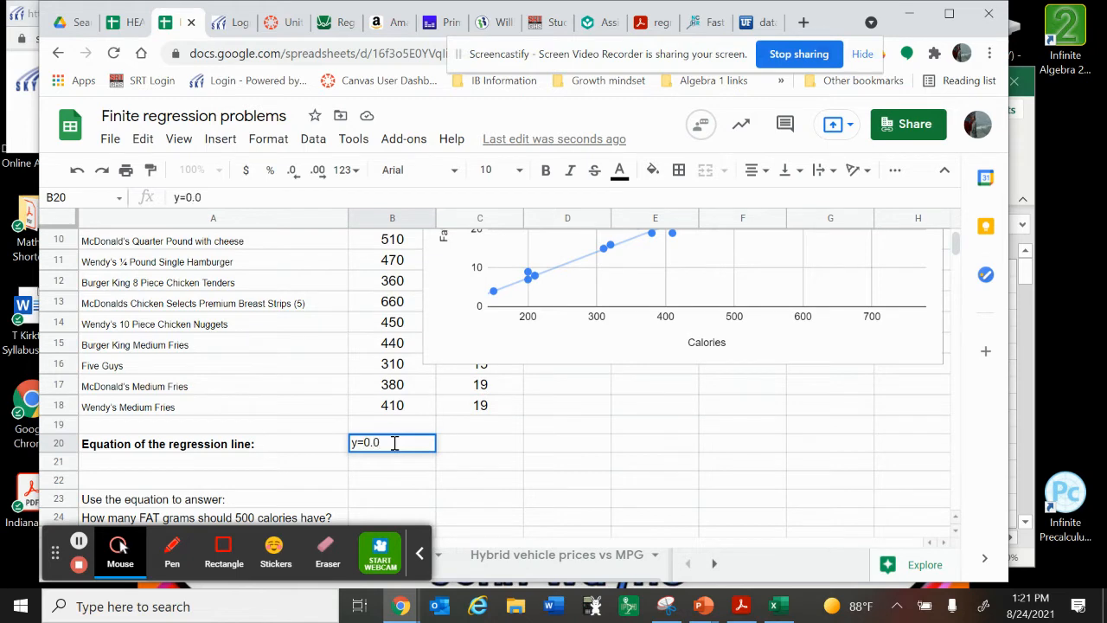
type("x -6.22")
key("Return")
Handwrite y = .0678(500) − 6.22 in red with the annotation pen on the empty area beside the questions
scroll(515, 416, "up", 5)
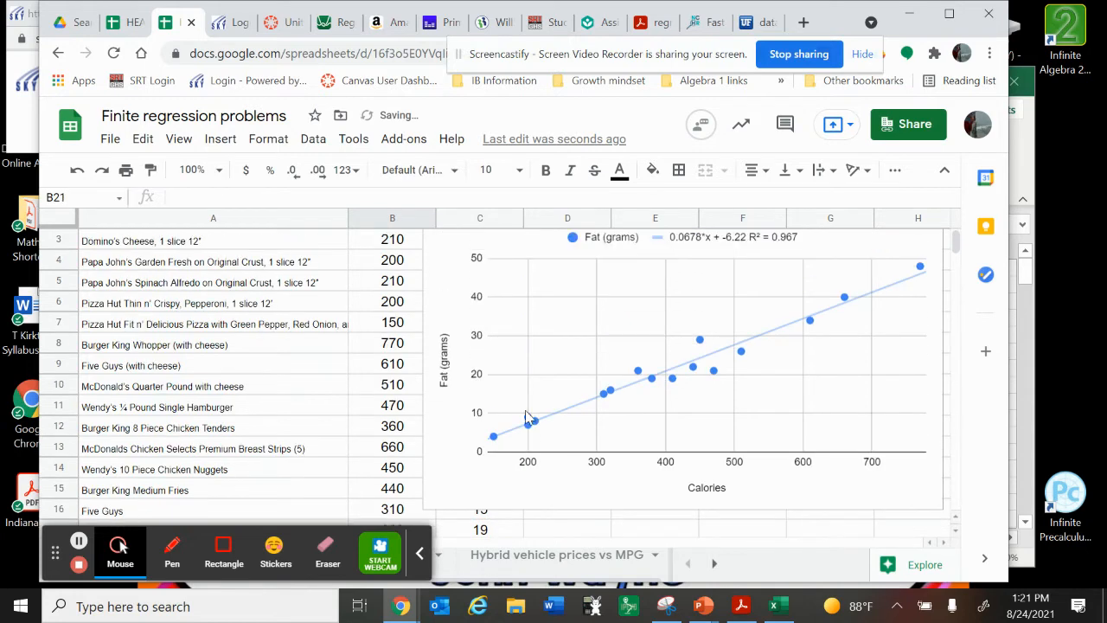
scroll(525, 416, "down", 1)
scroll(525, 416, "down", 3)
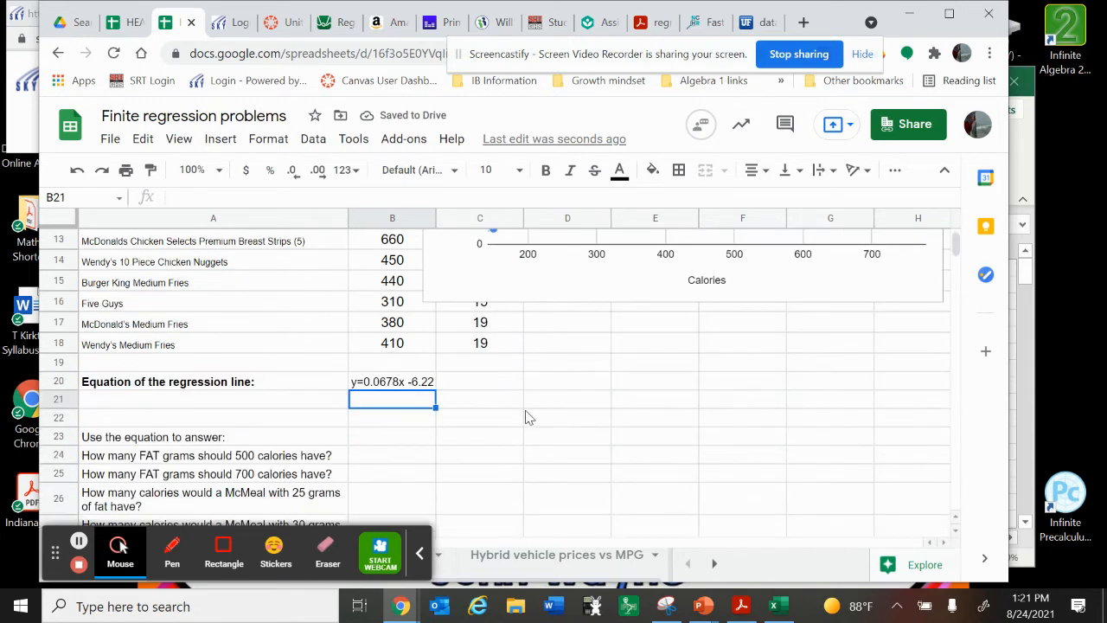
left_click(375, 437)
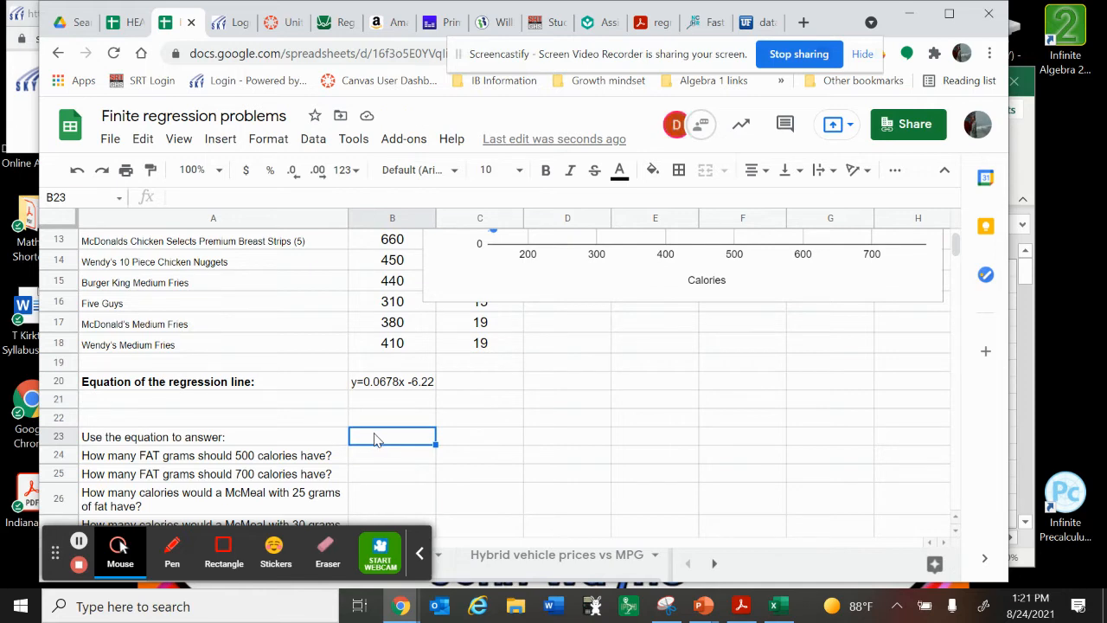
left_click(377, 456)
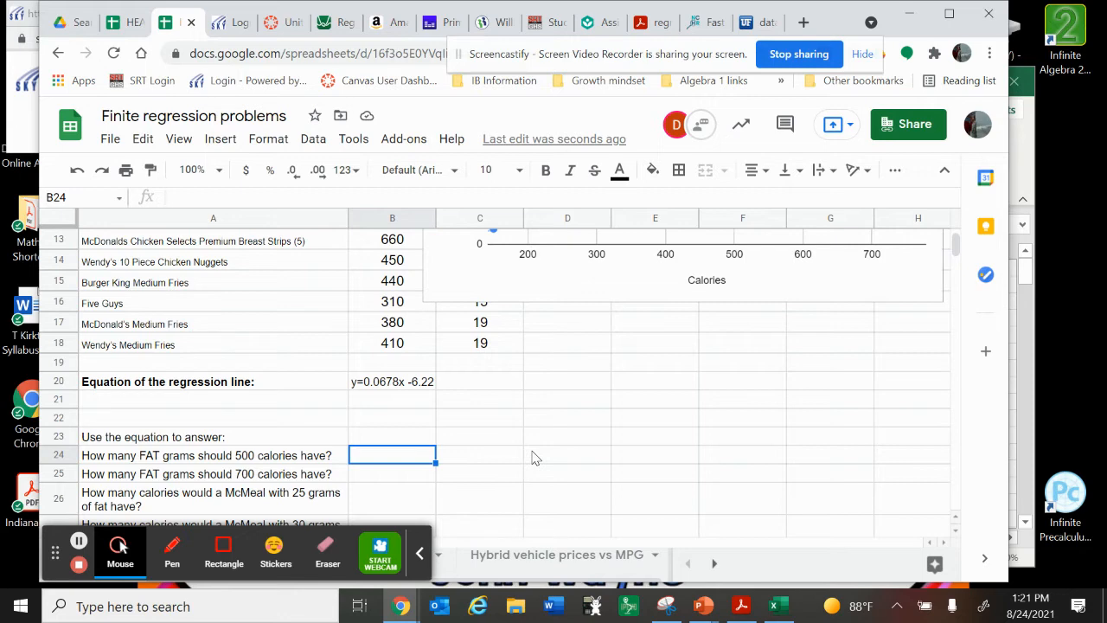
left_click(173, 552)
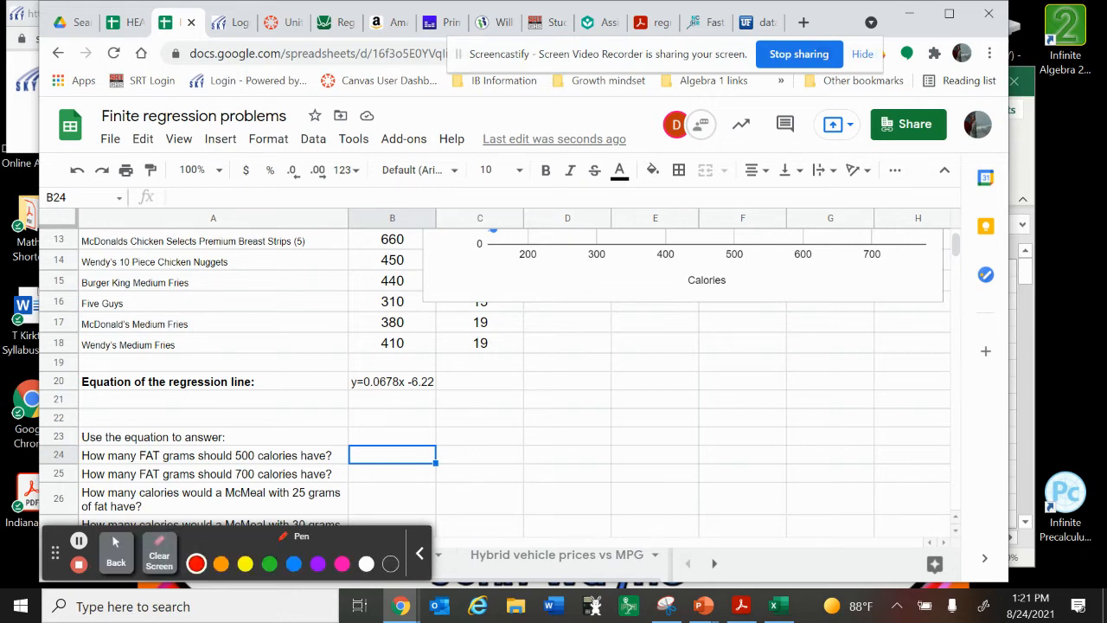
mouse_move(570, 364)
left_mouse_down()
mouse_move(595, 364)
mouse_move(586, 410)
left_mouse_up()
left_click_drag(604, 369, 620, 366)
mouse_move(605, 380)
left_mouse_down()
mouse_move(647, 381)
mouse_move(664, 360)
mouse_move(728, 384)
mouse_move(737, 358)
mouse_move(752, 356)
mouse_move(763, 384)
left_mouse_up()
mouse_move(823, 335)
left_mouse_down()
mouse_move(825, 383)
mouse_move(857, 362)
left_mouse_up()
mouse_move(878, 338)
left_mouse_down()
mouse_move(870, 358)
mouse_move(882, 371)
mouse_move(928, 363)
left_mouse_up()
left_click(893, 379)
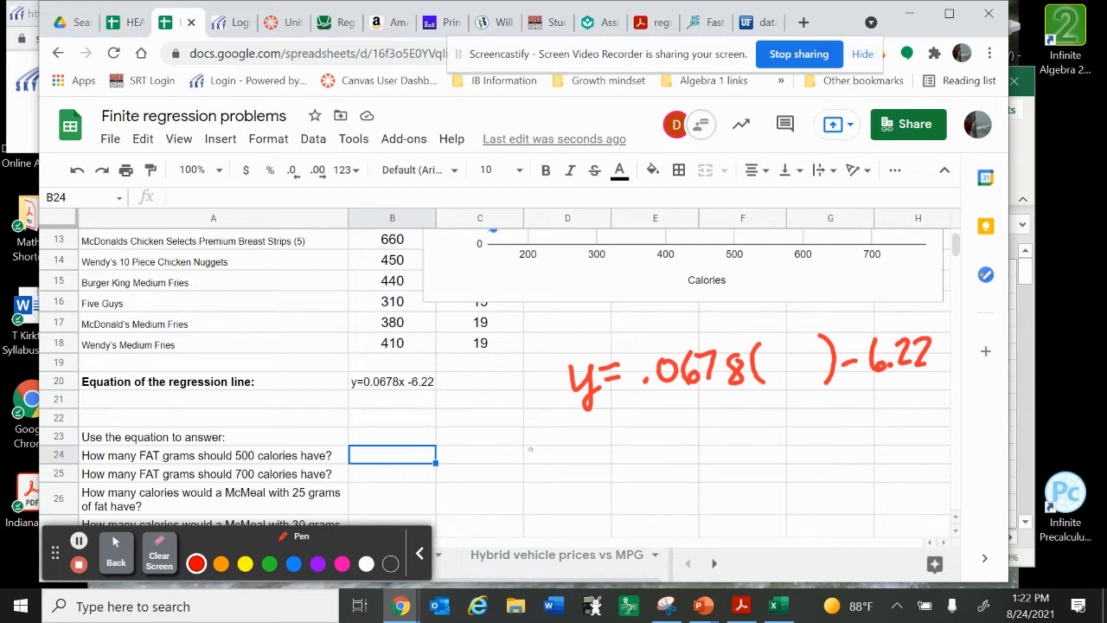
left_click_drag(773, 346, 769, 378)
left_click_drag(775, 346, 811, 352)
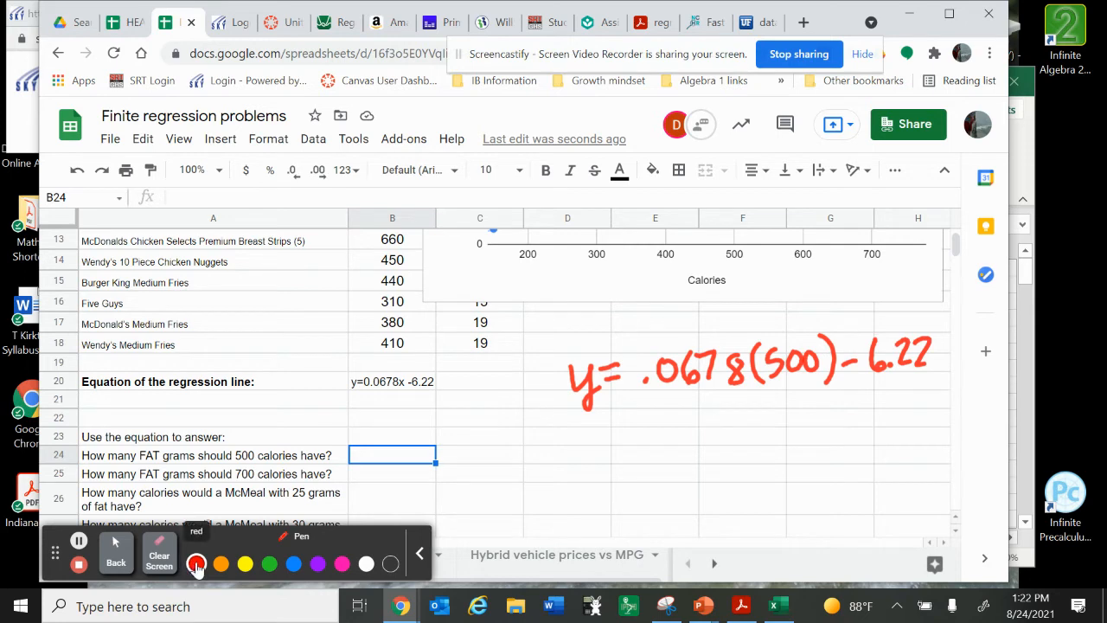
Leave the annotation pen and enter 27.68 in B24 as the fat grams for 500 calories
left_click(116, 551)
left_click(120, 546)
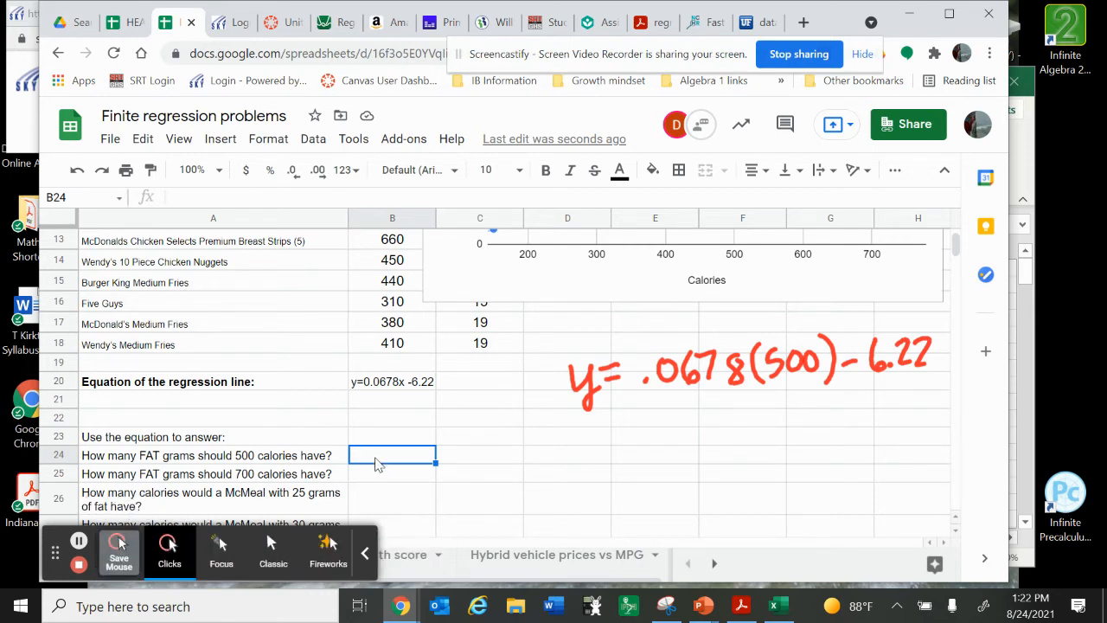
left_click(378, 465)
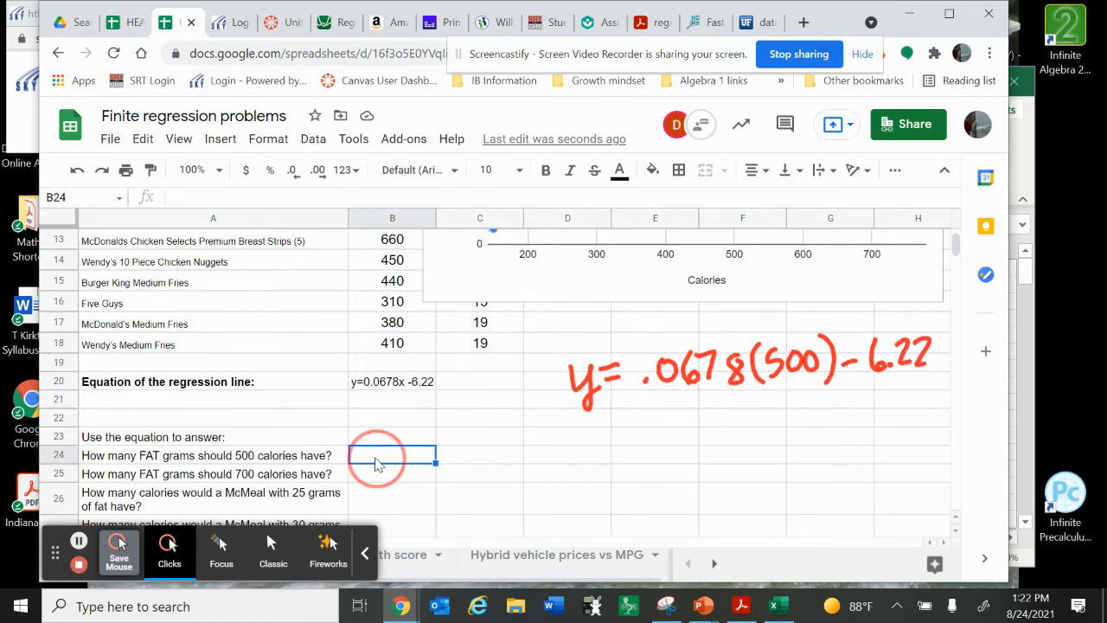
type("27")
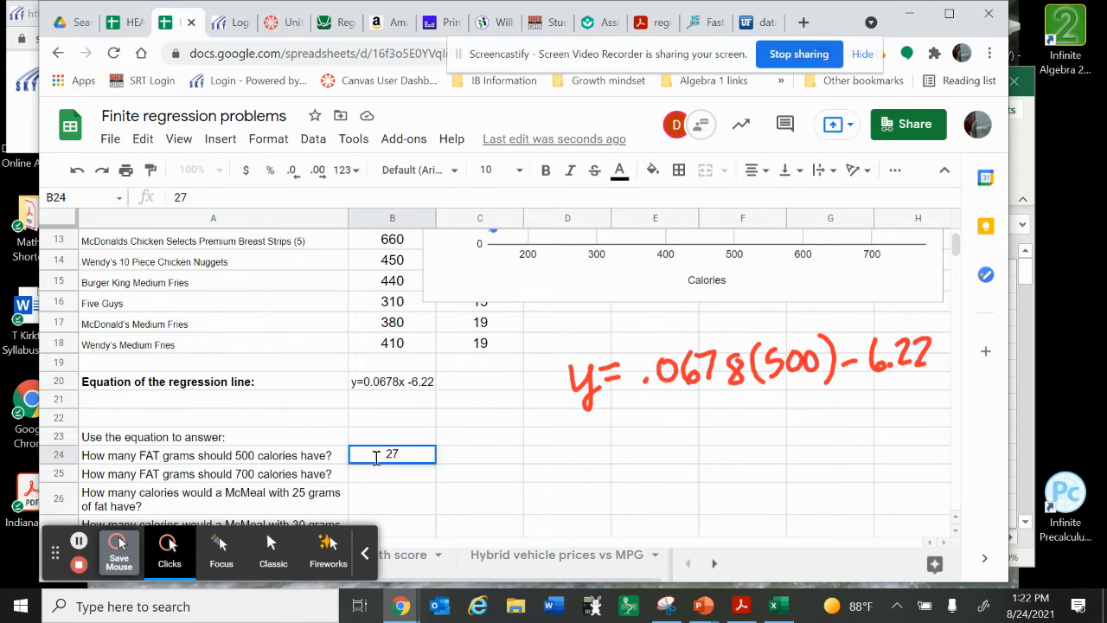
type(".68")
key("Return")
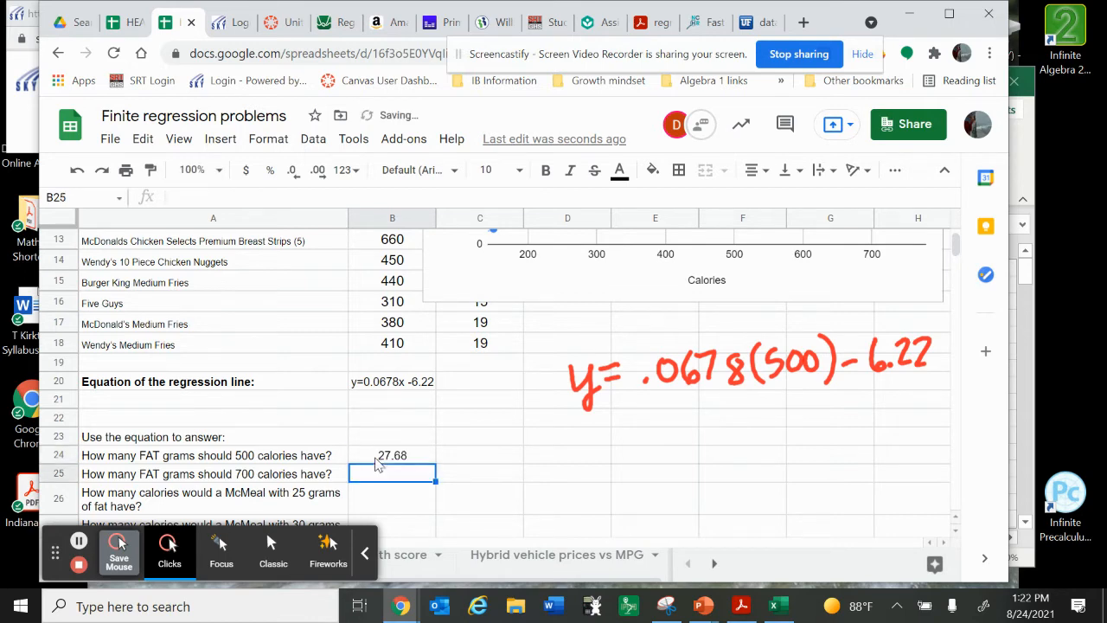
Handwrite y = .0678(700) − 6.22 in red with the annotation pen below the 500-calorie equation
scroll(539, 444, "up", 3)
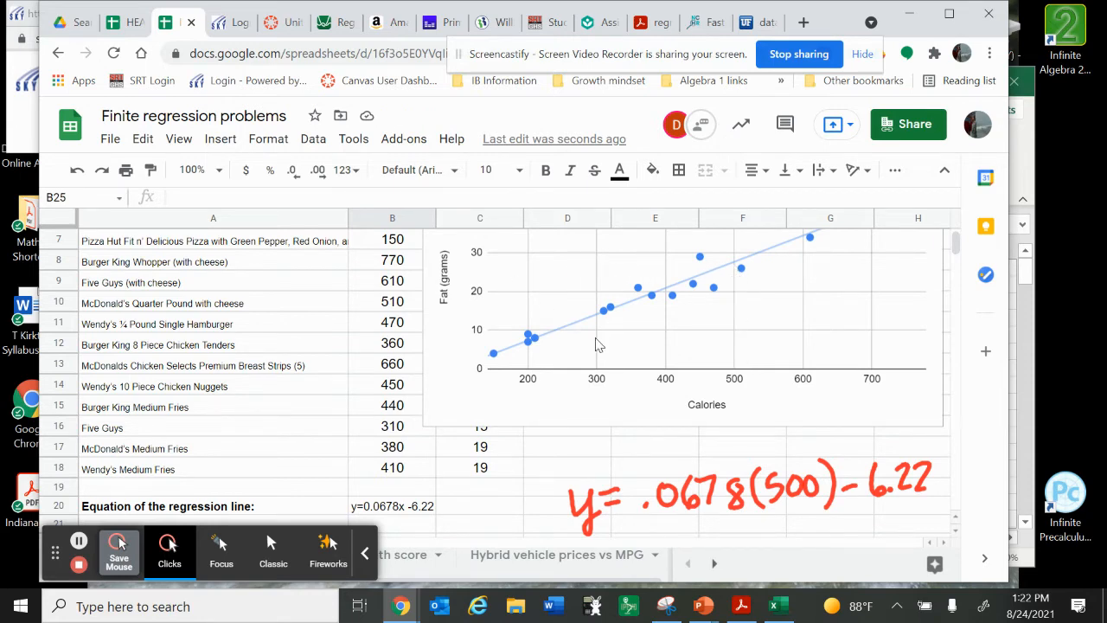
scroll(595, 345, "down", 2)
scroll(595, 344, "down", 3)
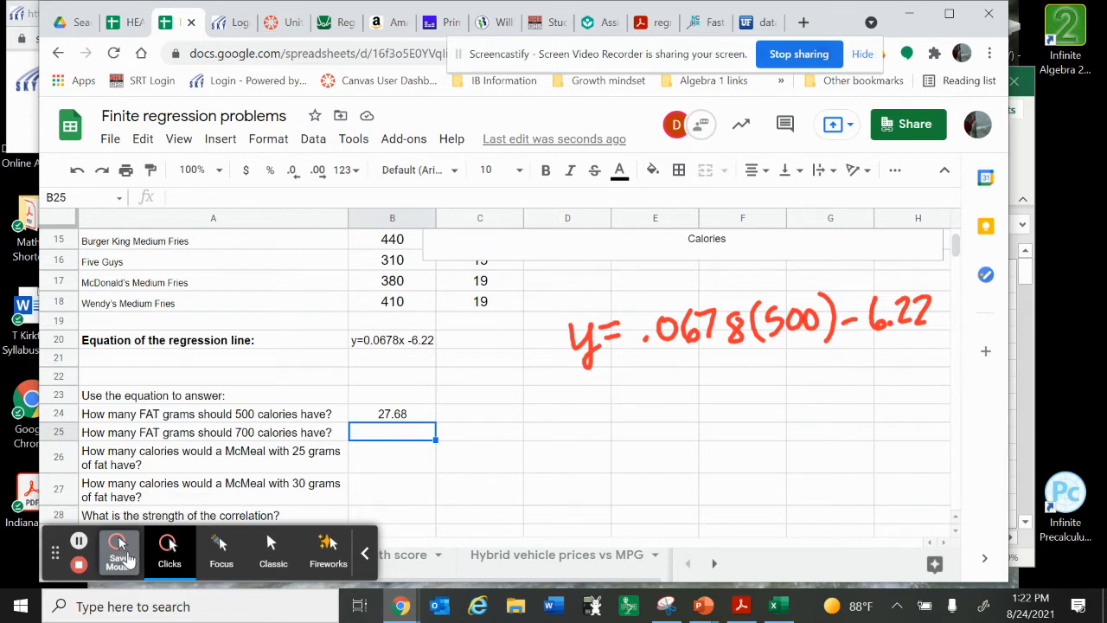
left_click(364, 554)
left_click(158, 552)
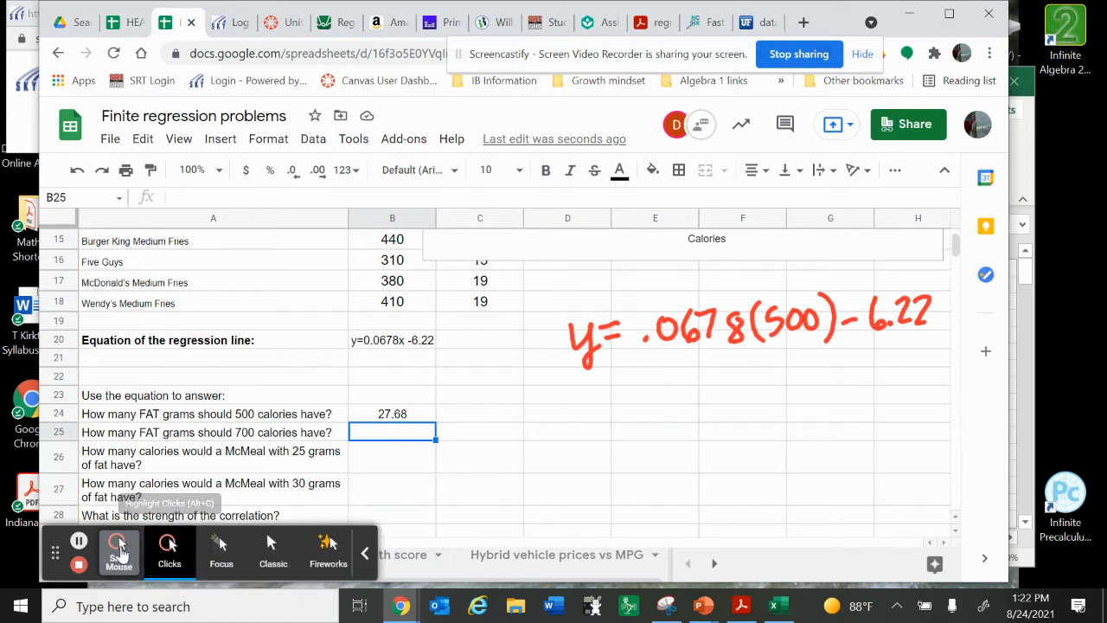
left_click(120, 547)
left_click(172, 549)
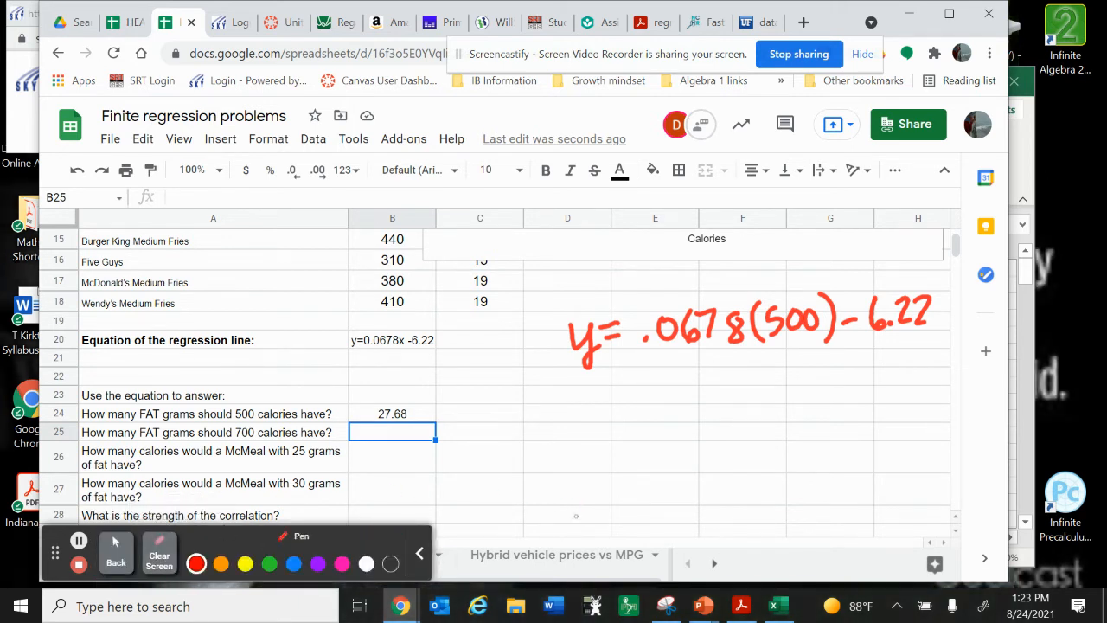
mouse_move(568, 399)
left_mouse_down()
mouse_move(571, 454)
mouse_move(614, 390)
mouse_move(620, 405)
mouse_move(664, 380)
mouse_move(702, 403)
mouse_move(732, 380)
mouse_move(754, 405)
mouse_move(794, 370)
mouse_move(811, 370)
mouse_move(821, 405)
left_mouse_up()
left_click(644, 410)
left_click_drag(834, 381, 849, 379)
mouse_move(873, 356)
left_mouse_down()
mouse_move(864, 386)
mouse_move(925, 385)
left_mouse_up()
left_click(882, 382)
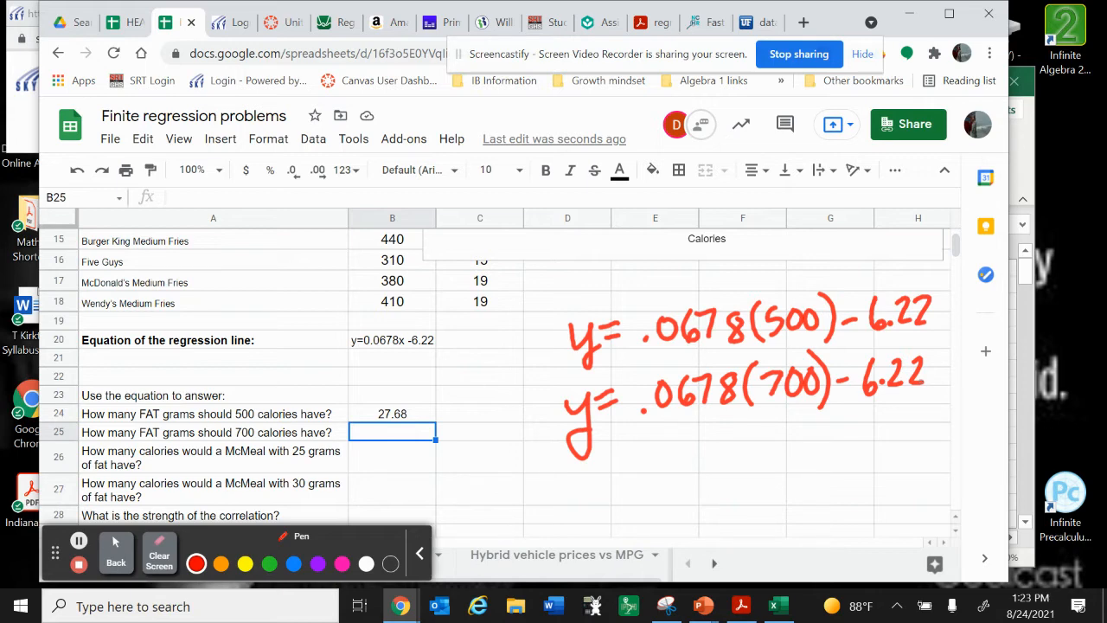
Leave the annotation pen and enter 41.24 in B25 as the fat grams for 700 calories
left_click(115, 553)
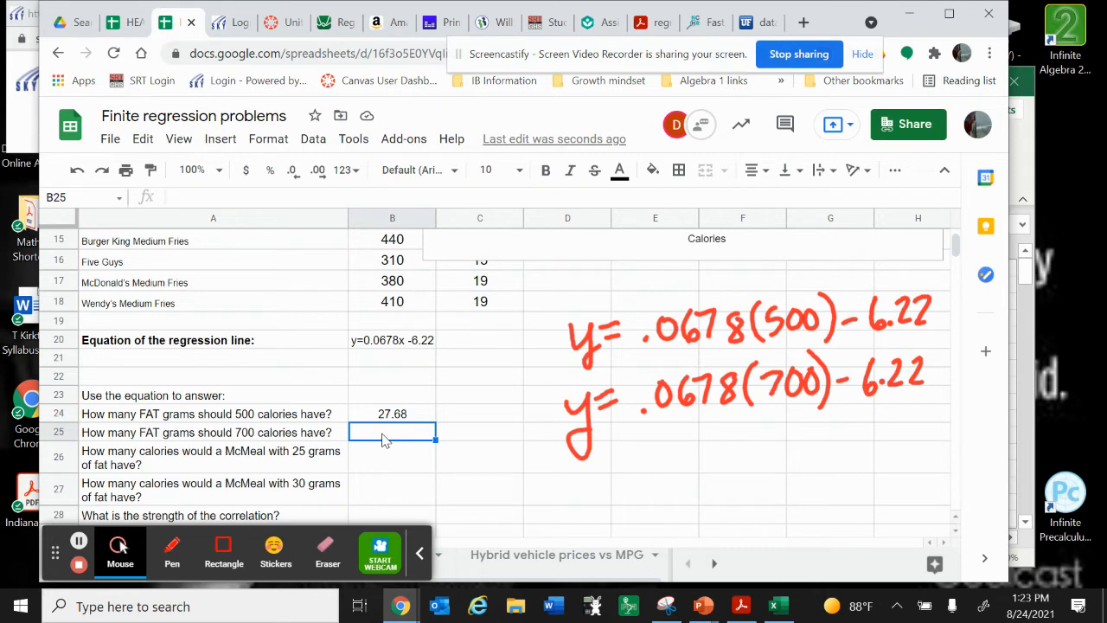
type("41.")
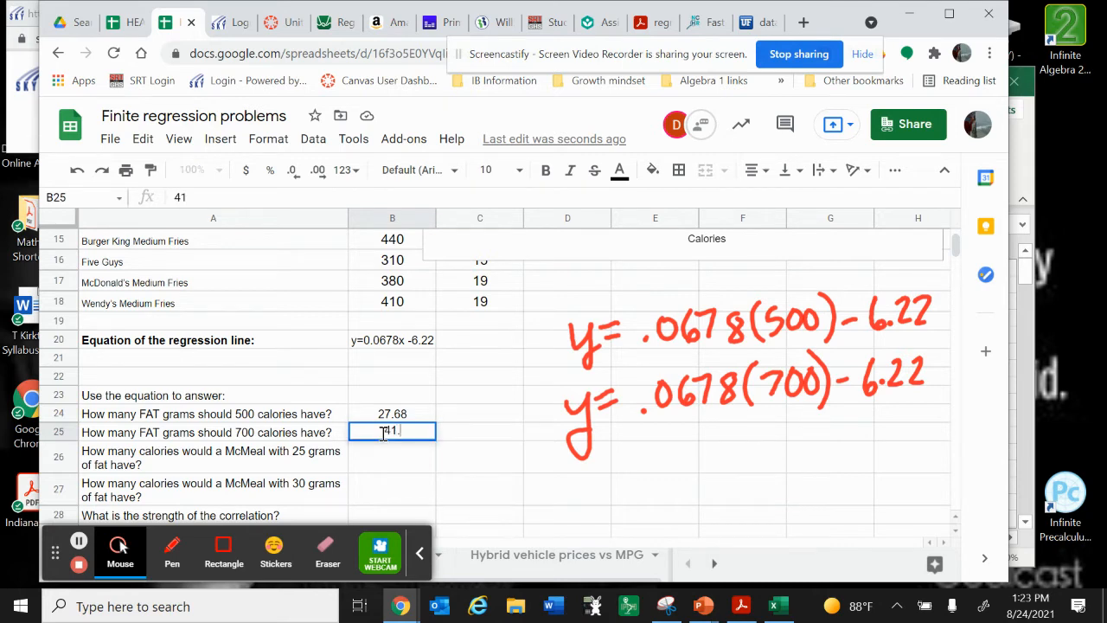
type("24")
left_click(387, 454)
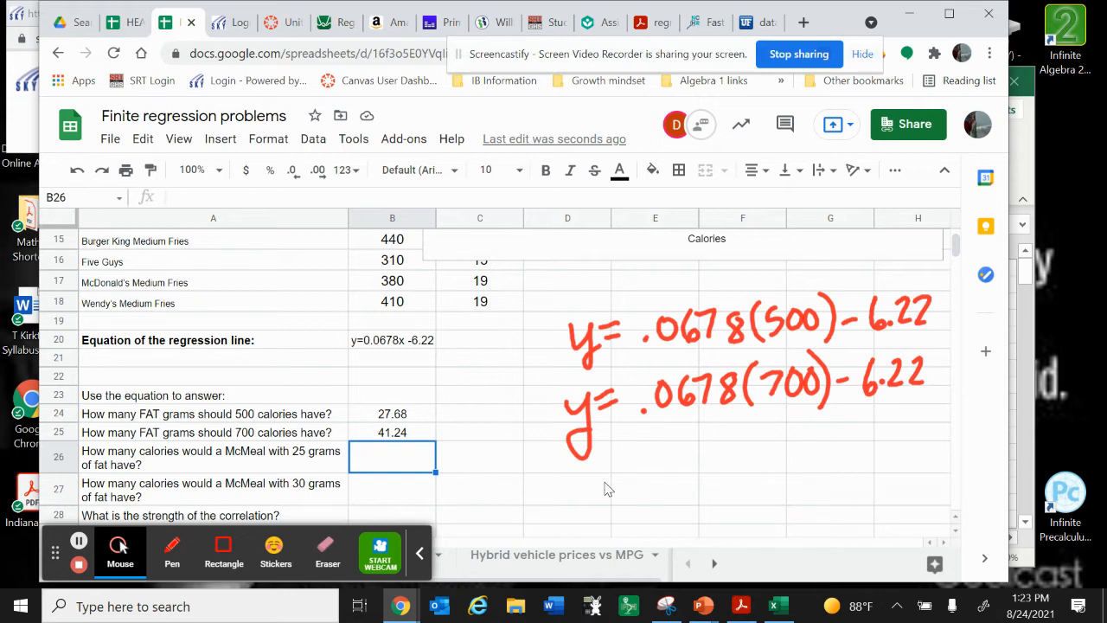
Circle "25 grams" in the A26 question in red and handwrite 25 = .0678x − 6.22 below the 700-calorie equation
left_click(172, 554)
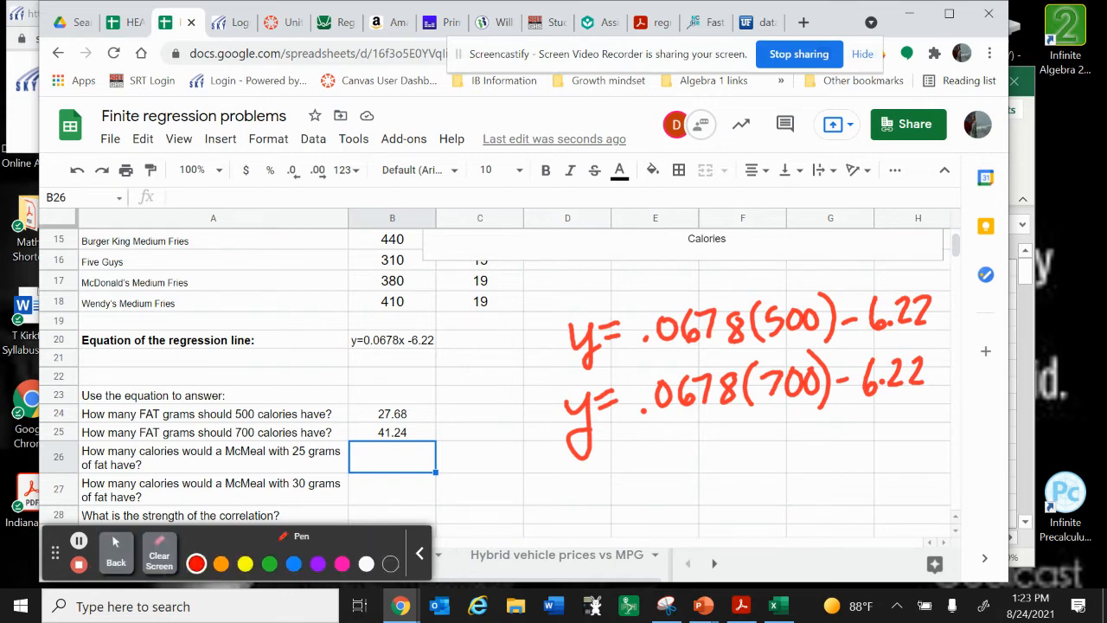
mouse_move(325, 443)
left_mouse_down()
mouse_move(288, 468)
mouse_move(340, 444)
left_mouse_up()
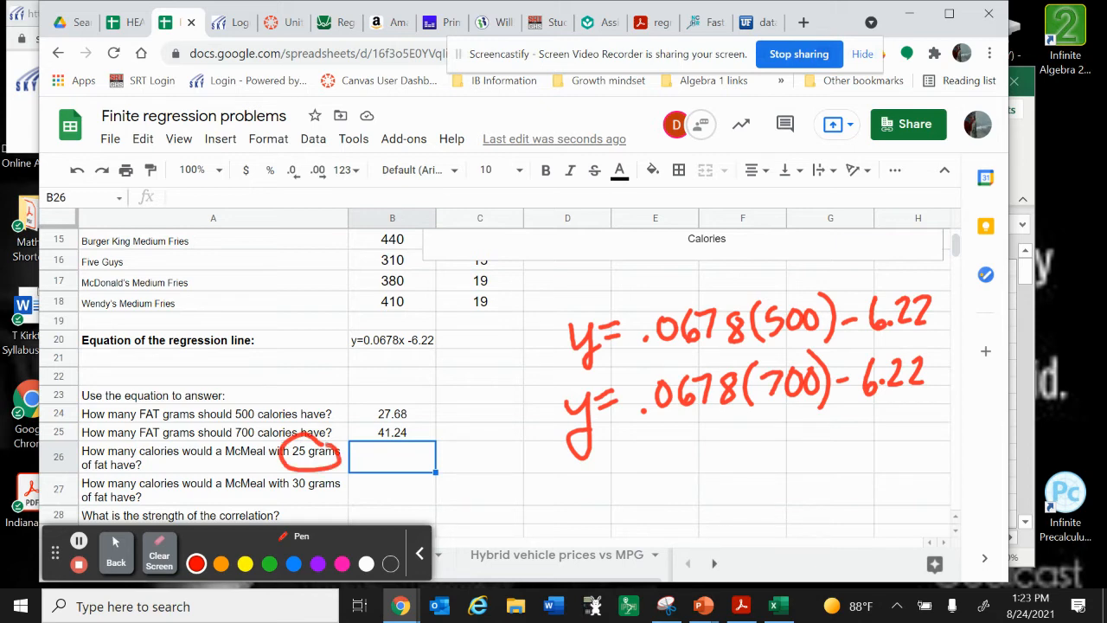
mouse_move(569, 465)
left_mouse_down()
mouse_move(595, 491)
mouse_move(597, 471)
mouse_move(593, 490)
mouse_move(647, 460)
mouse_move(650, 476)
mouse_move(688, 458)
left_mouse_up()
left_click(668, 485)
mouse_move(718, 446)
left_mouse_down()
mouse_move(731, 475)
mouse_move(716, 476)
left_mouse_up()
mouse_move(728, 446)
left_mouse_down()
mouse_move(749, 450)
mouse_move(742, 481)
left_mouse_up()
mouse_move(778, 449)
left_mouse_down()
mouse_move(770, 467)
mouse_move(778, 444)
mouse_move(813, 481)
mouse_move(797, 485)
mouse_move(839, 466)
left_mouse_up()
left_click(824, 467)
mouse_move(855, 441)
left_mouse_down()
mouse_move(846, 460)
mouse_move(896, 455)
mouse_move(934, 468)
left_mouse_up()
left_click(882, 463)
left_click(910, 437)
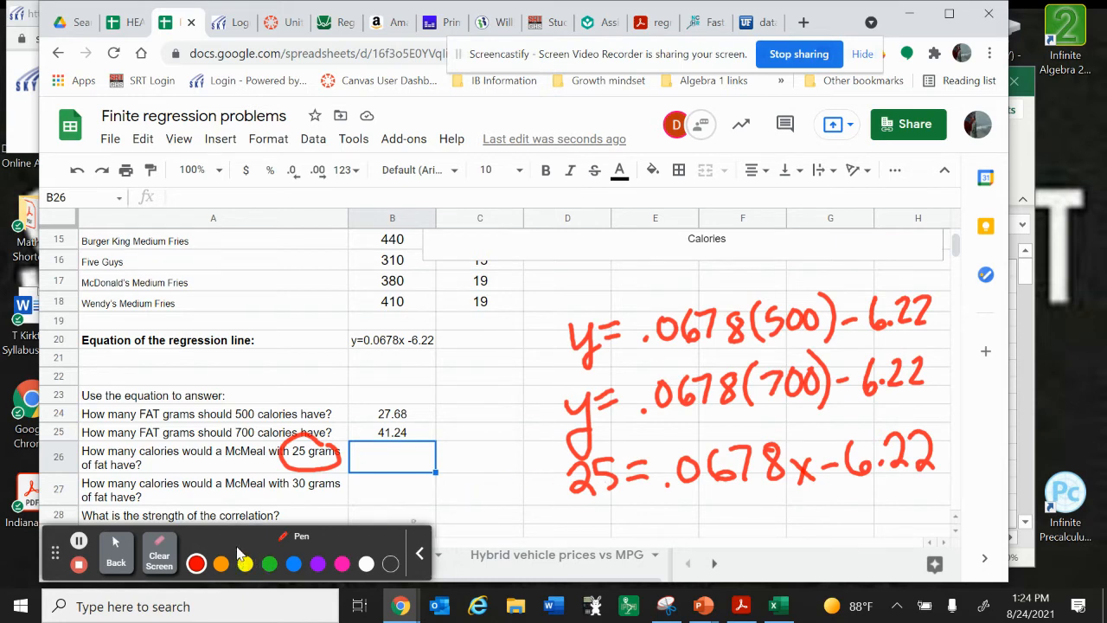
Leave the annotation pen and enter 460 in B26 as the calories for 25 grams of fat
left_click(119, 553)
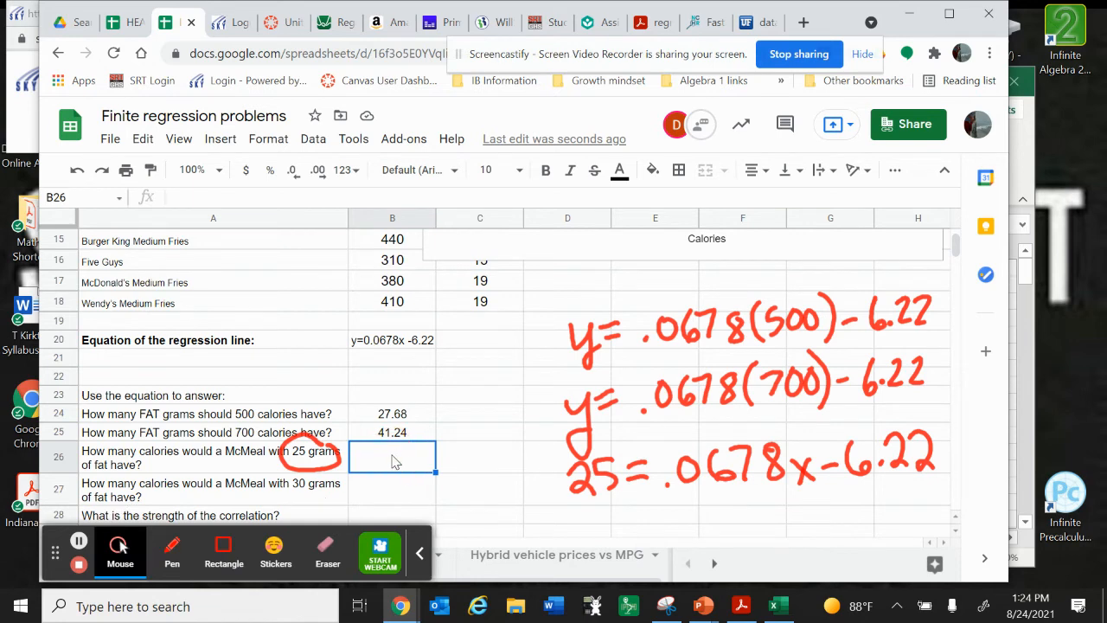
type("460")
key("Return")
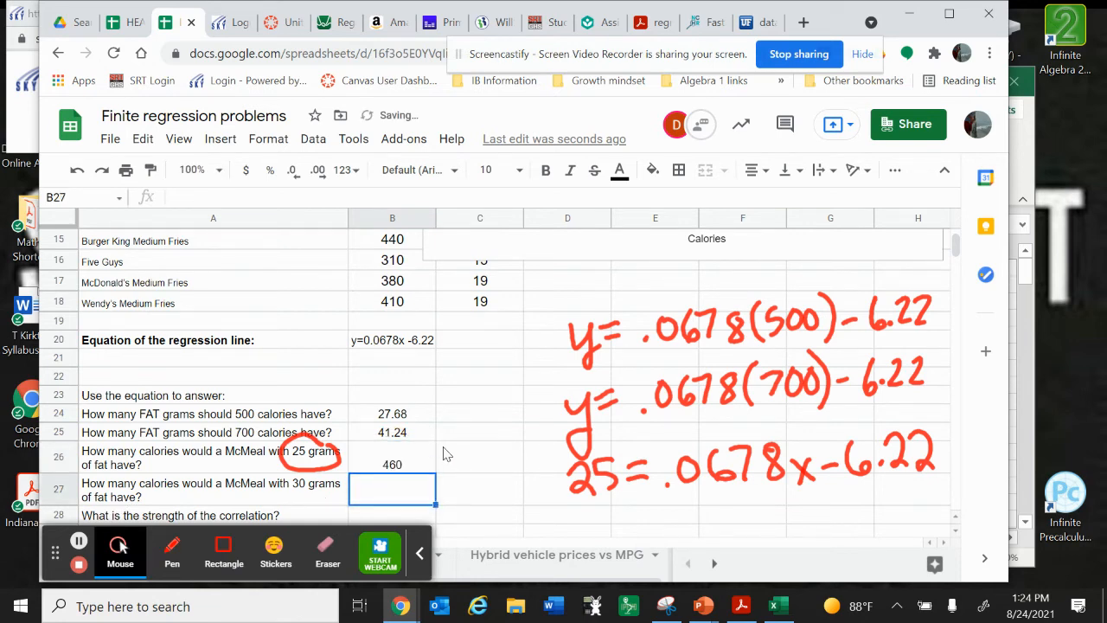
Handwrite 30 = .0678x − 6.22 in red with the annotation pen below the 25-gram equation
scroll(443, 454, "up", 1)
scroll(442, 454, "up", 2)
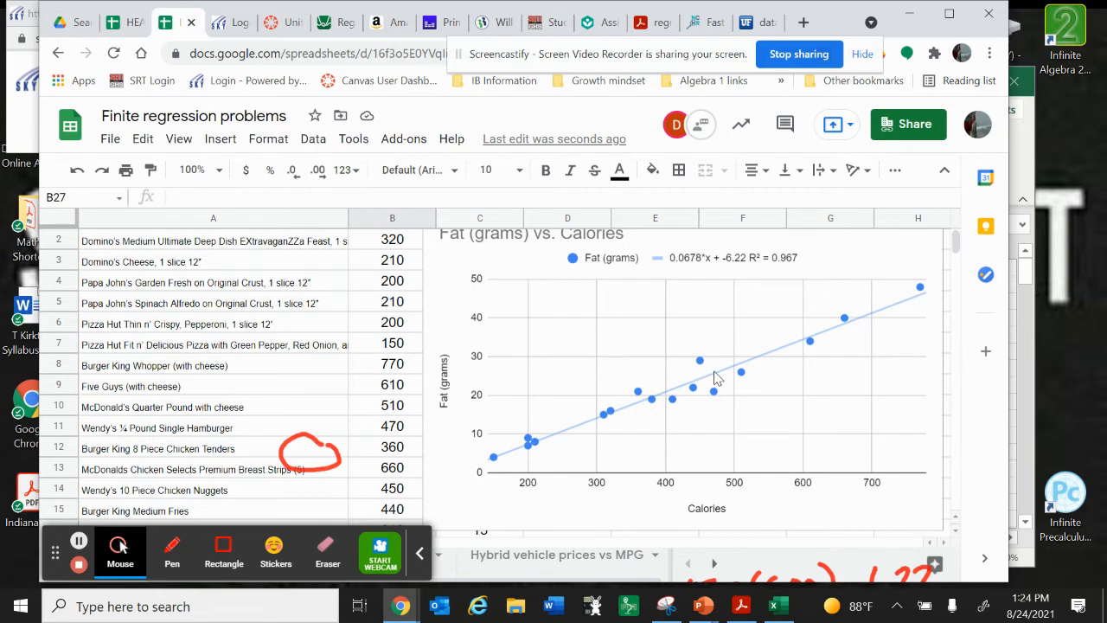
scroll(711, 476, "down", 5)
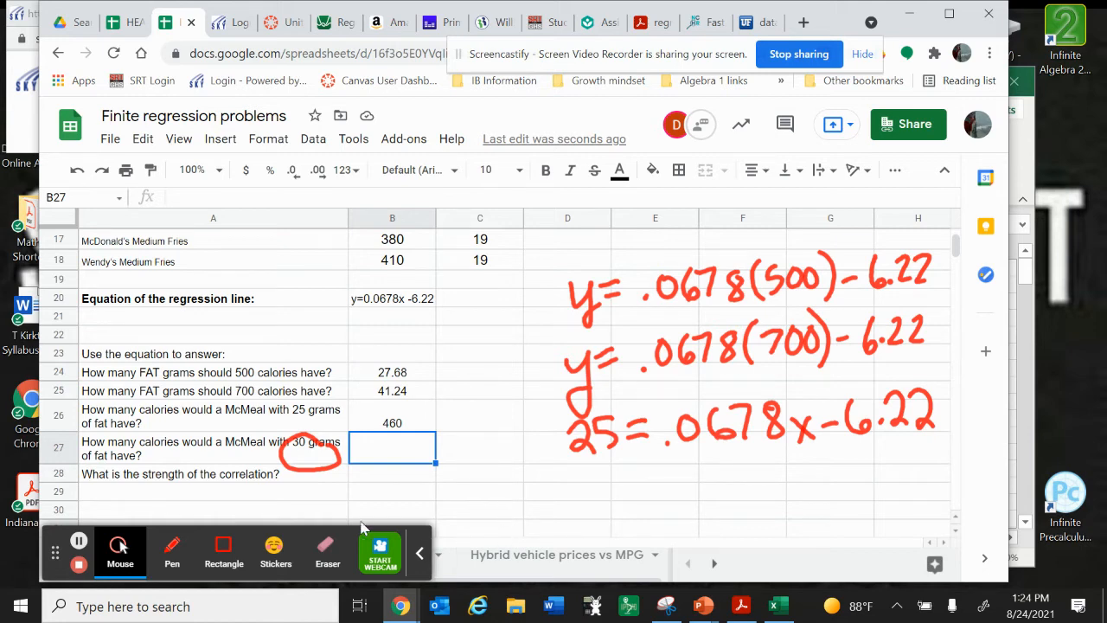
left_click(177, 551)
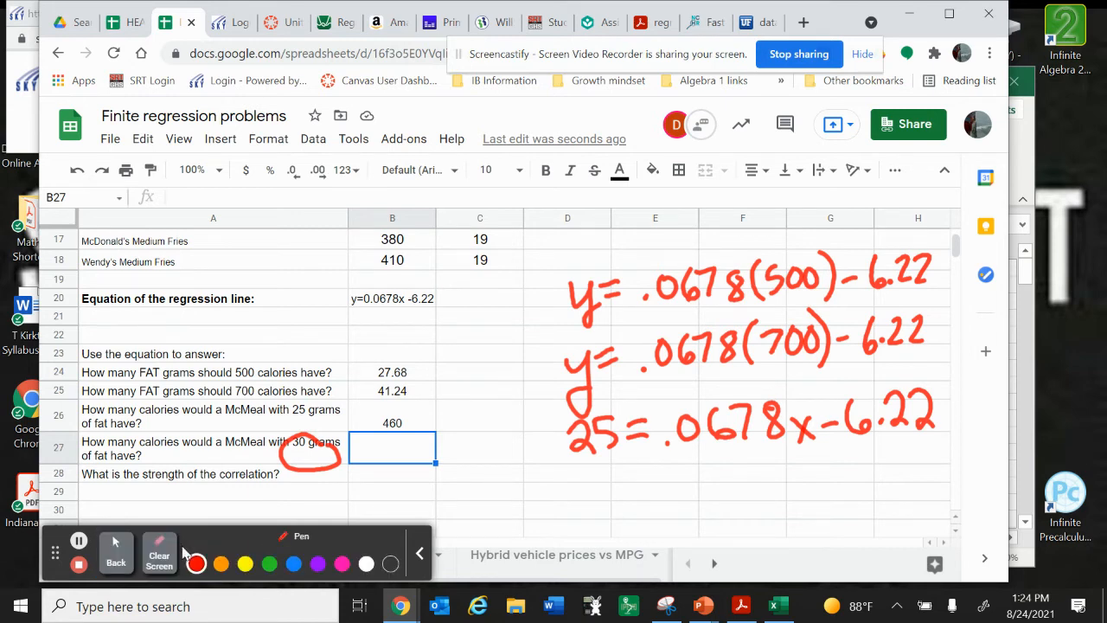
mouse_move(571, 474)
left_mouse_down()
mouse_move(595, 486)
mouse_move(574, 498)
left_mouse_up()
mouse_move(609, 473)
left_mouse_down()
mouse_move(601, 486)
mouse_move(611, 472)
left_mouse_up()
left_click(630, 476)
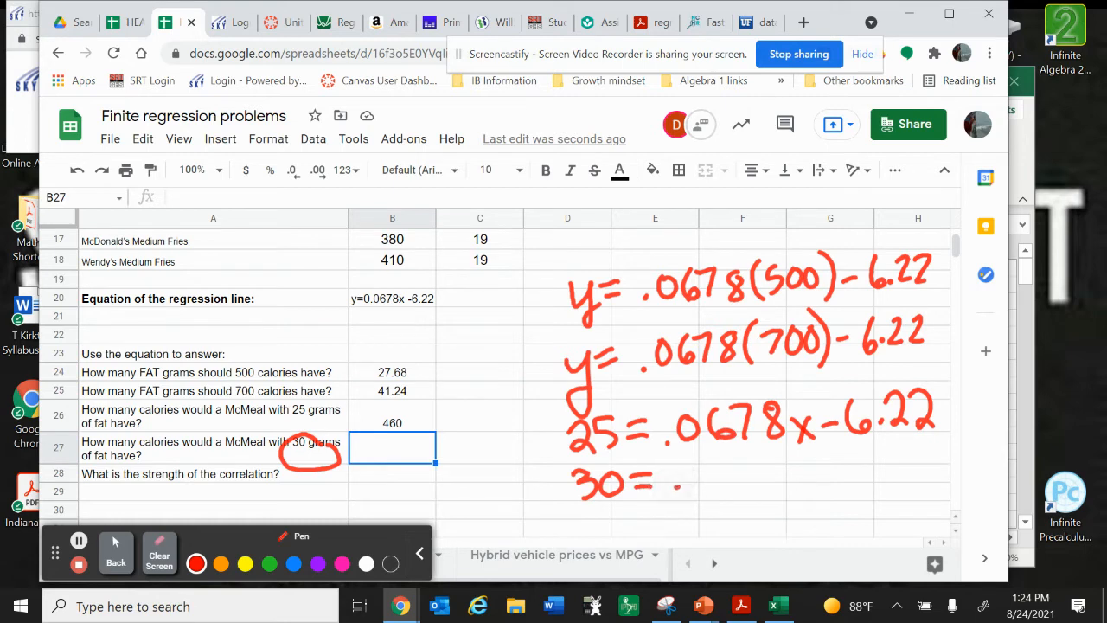
left_click_drag(697, 463, 716, 475)
mouse_move(727, 460)
left_mouse_down()
mouse_move(745, 458)
mouse_move(742, 488)
left_mouse_up()
mouse_move(765, 459)
left_mouse_down()
mouse_move(801, 491)
mouse_move(785, 490)
mouse_move(837, 472)
mouse_move(865, 477)
mouse_move(904, 449)
mouse_move(929, 476)
left_mouse_up()
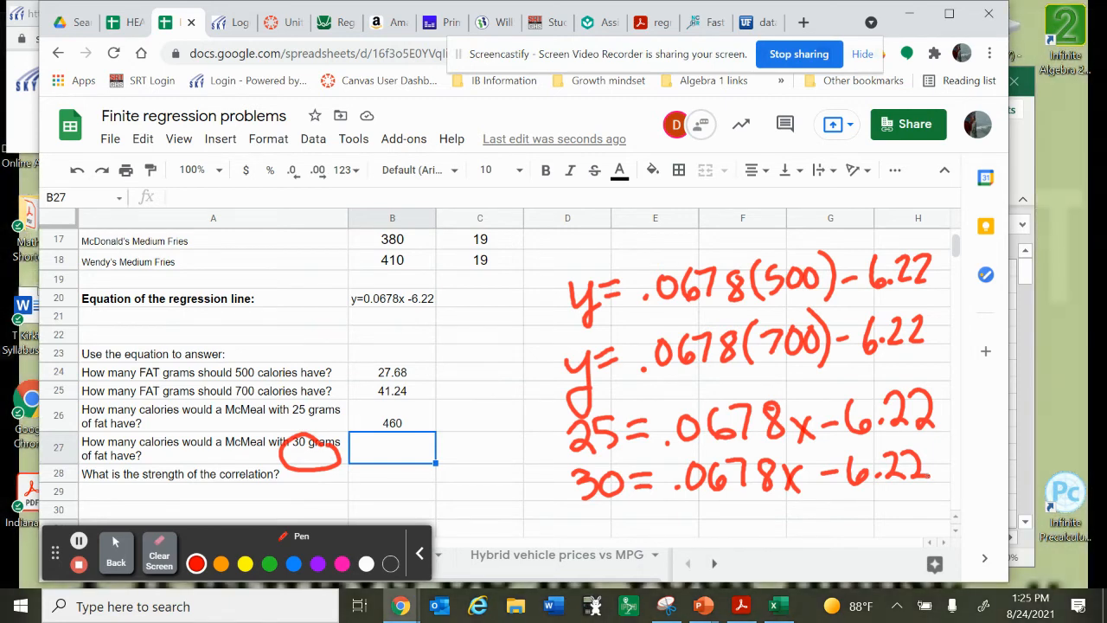
Leave the annotation pen and enter 534 in B27 as the calories for 30 grams of fat
left_click(118, 554)
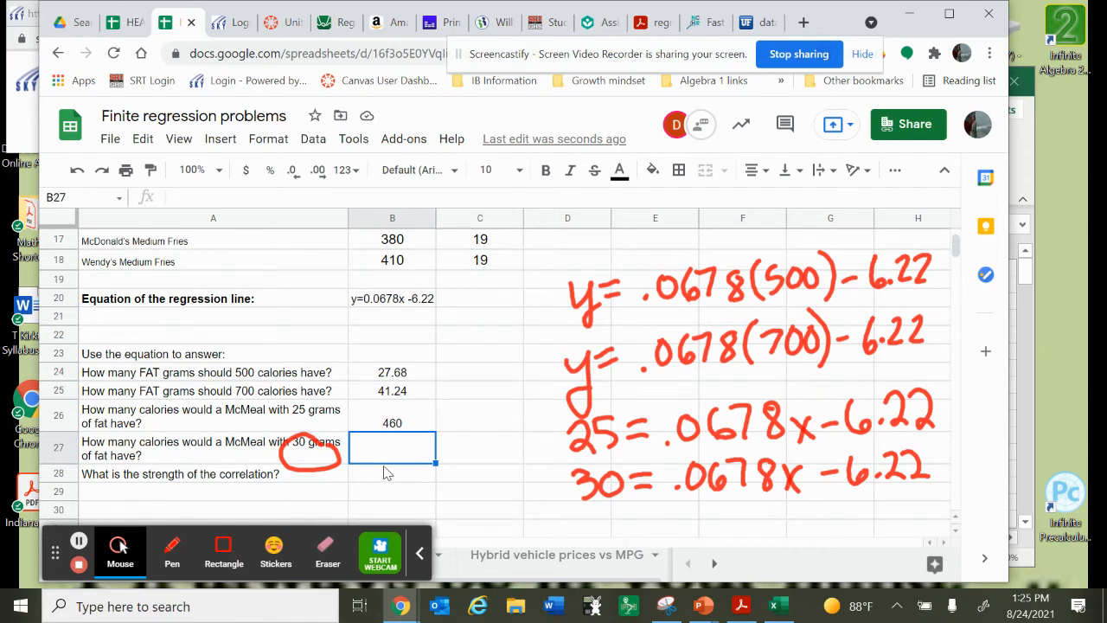
left_click(377, 453)
type("534")
key("Return")
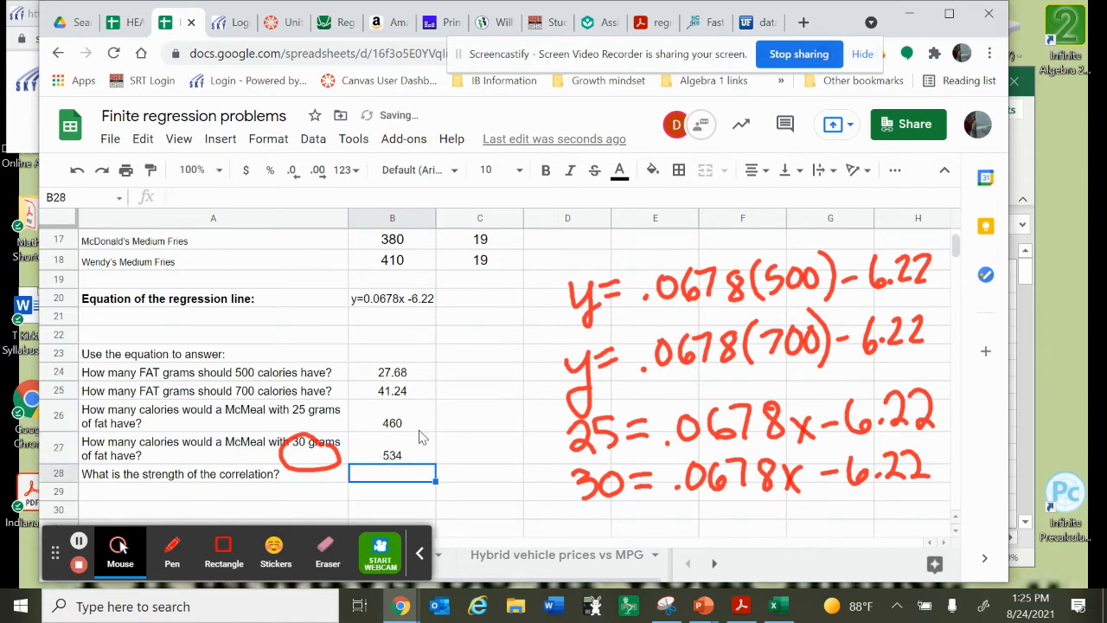
Circle the R² = 0.967 value in the chart legend in red with the annotation pen and draw a square root sign around it
scroll(467, 439, "up", 5)
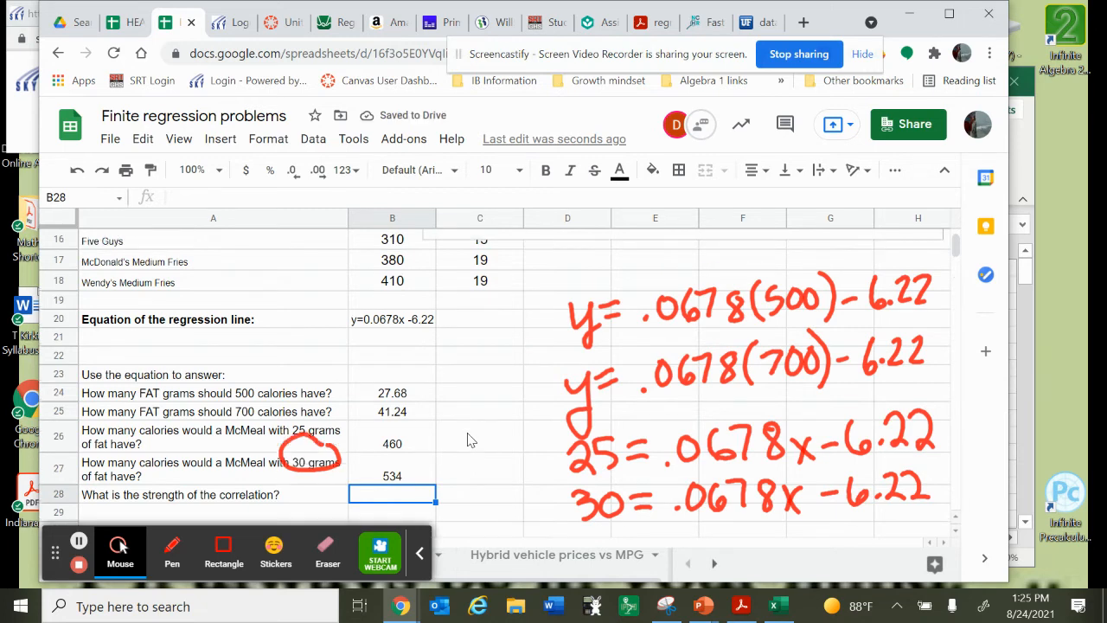
scroll(467, 439, "up", 1)
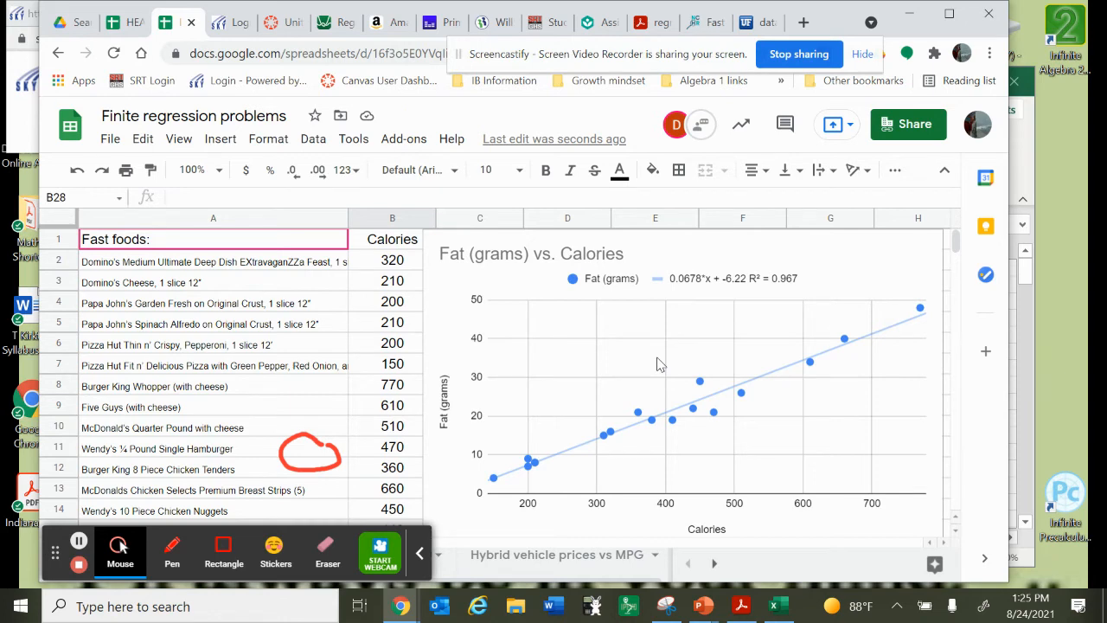
left_click(800, 262)
left_click(172, 544)
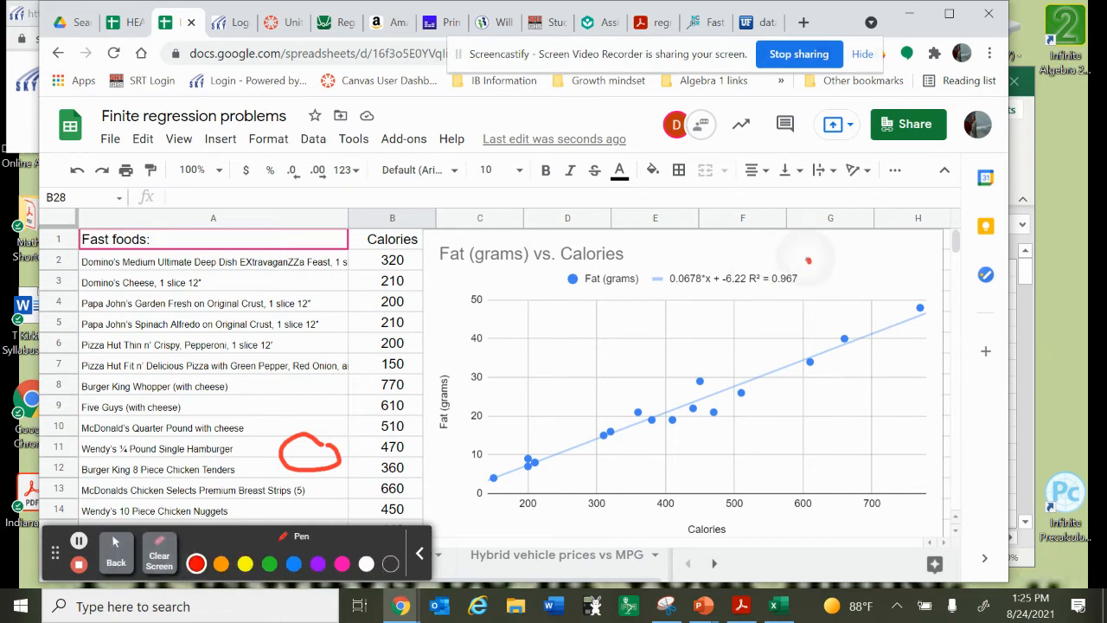
mouse_move(808, 260)
left_mouse_down()
mouse_move(749, 290)
mouse_move(806, 257)
left_mouse_up()
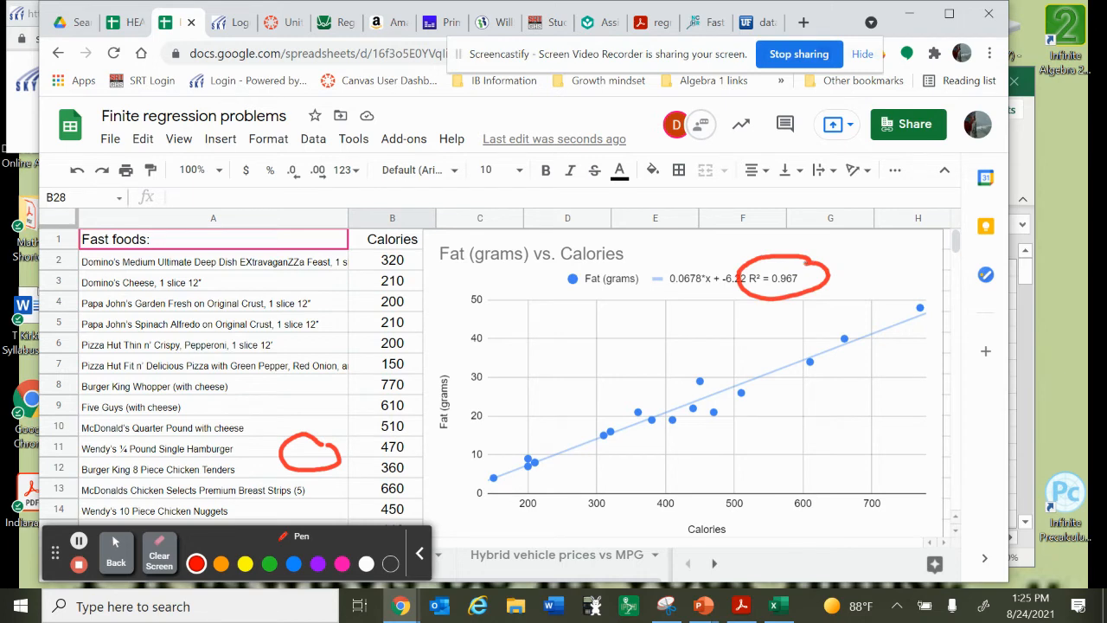
left_click_drag(741, 310, 805, 254)
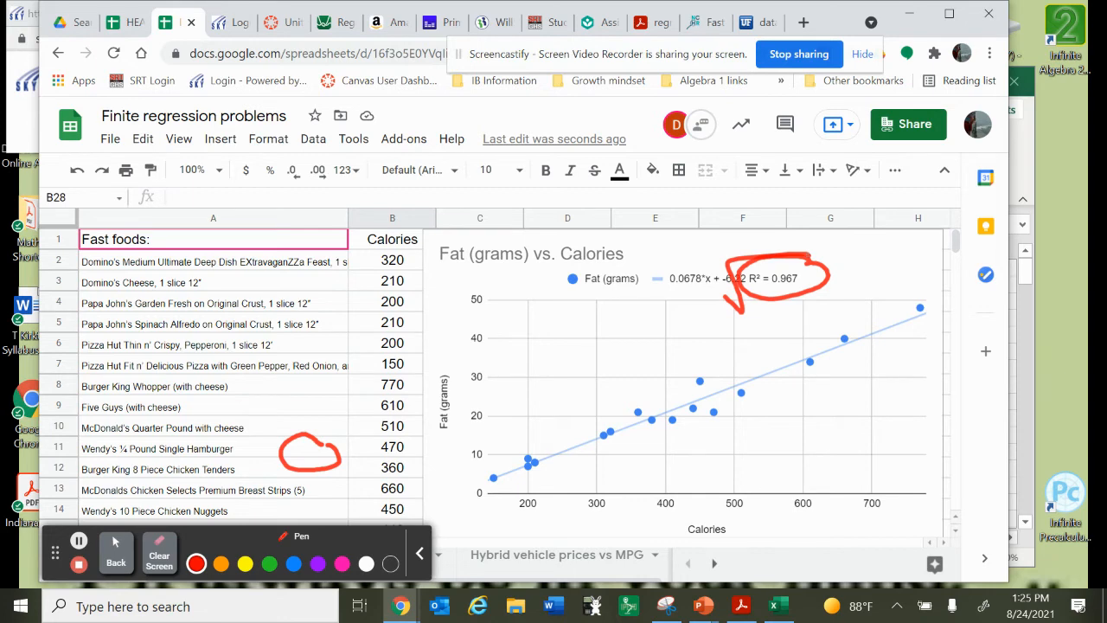
Handwrite r = .983 in red on the chart and draw a loop around all the scatter points
left_click(573, 362)
mouse_move(599, 332)
left_mouse_down()
mouse_move(595, 358)
mouse_move(616, 334)
mouse_move(637, 358)
left_mouse_up()
left_click(633, 329)
left_click_drag(529, 346, 561, 348)
left_click_drag(545, 357, 562, 356)
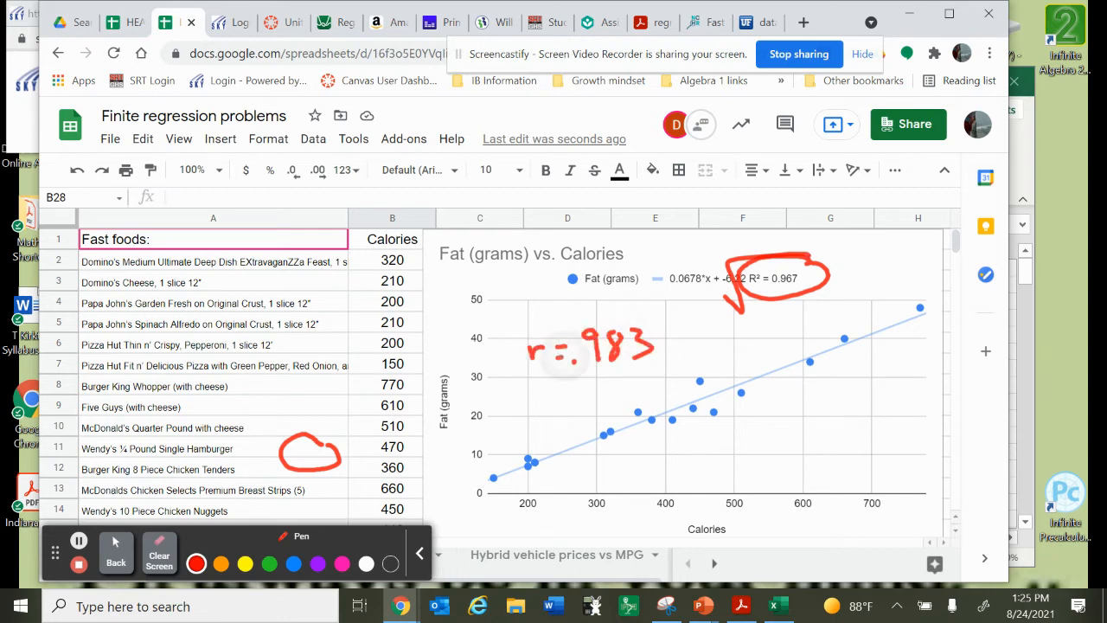
mouse_move(918, 301)
left_mouse_down()
mouse_move(804, 321)
mouse_move(481, 460)
mouse_move(623, 457)
mouse_move(860, 362)
mouse_move(922, 301)
left_mouse_up()
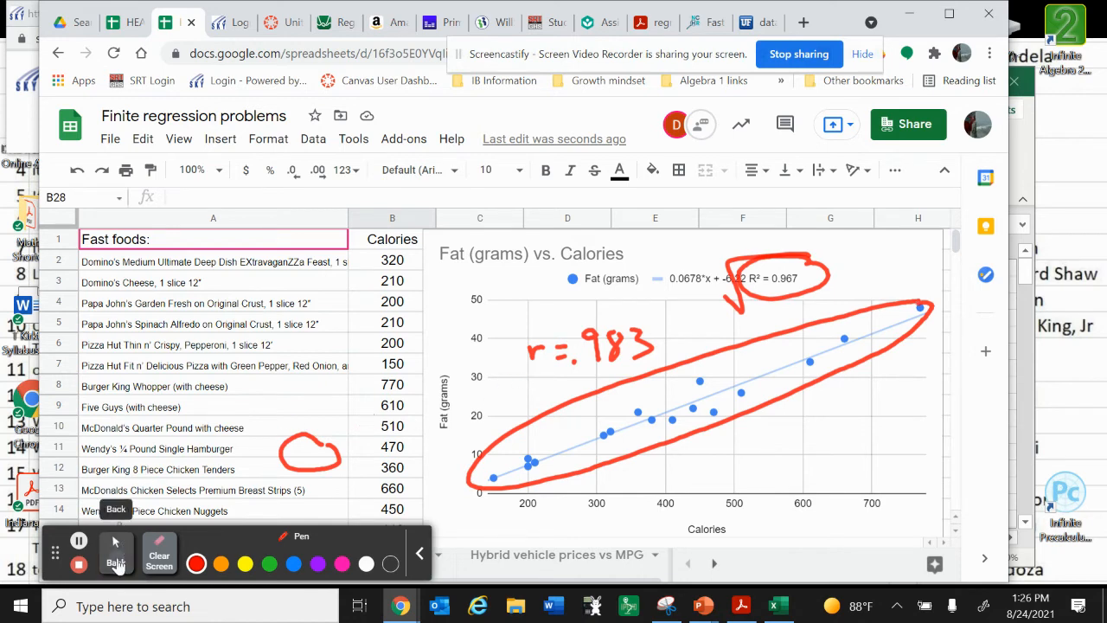
Leave the annotation pen, erase the red annotations over the chart, and return to the normal pointer
left_click(116, 558)
scroll(367, 394, "right", 3)
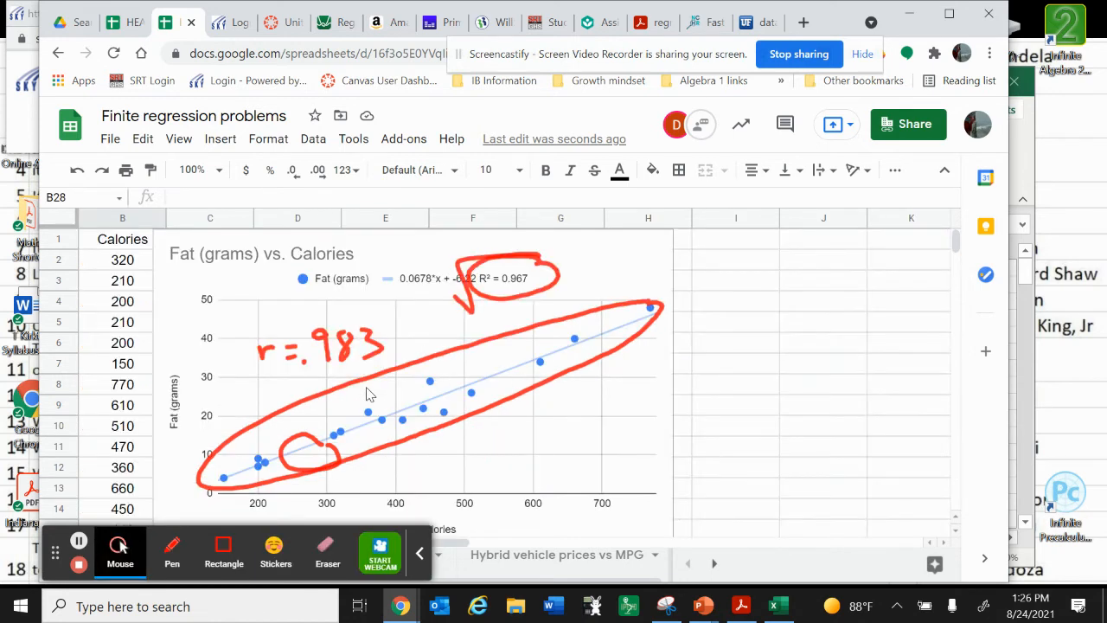
left_click(360, 263)
left_click(327, 553)
left_click_drag(301, 336, 391, 380)
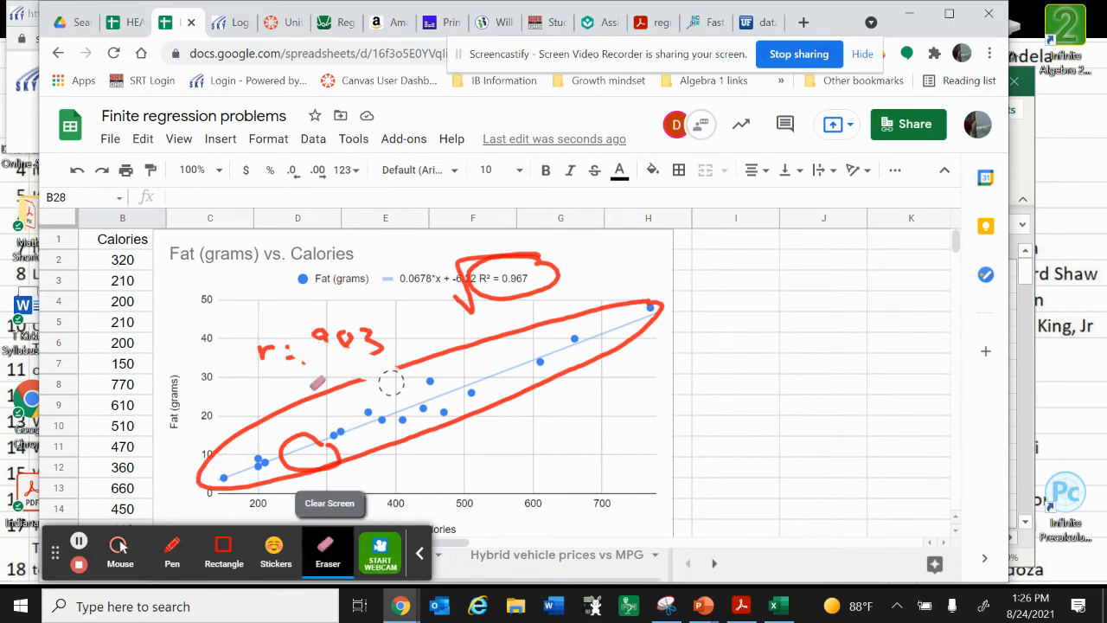
mouse_move(318, 383)
left_mouse_down()
mouse_move(359, 342)
mouse_move(351, 333)
mouse_move(262, 441)
mouse_move(212, 462)
mouse_move(247, 423)
mouse_move(289, 457)
mouse_move(255, 478)
mouse_move(351, 450)
mouse_move(285, 484)
mouse_move(354, 442)
mouse_move(305, 420)
mouse_move(387, 346)
mouse_move(339, 403)
mouse_move(504, 331)
mouse_move(657, 308)
mouse_move(594, 331)
mouse_move(487, 408)
mouse_move(387, 452)
mouse_move(439, 419)
mouse_move(327, 440)
mouse_move(275, 476)
mouse_move(291, 377)
mouse_move(267, 338)
mouse_move(565, 349)
mouse_move(677, 316)
mouse_move(538, 384)
mouse_move(546, 309)
mouse_move(471, 266)
mouse_move(488, 308)
mouse_move(472, 308)
mouse_move(548, 287)
mouse_move(535, 248)
left_mouse_up()
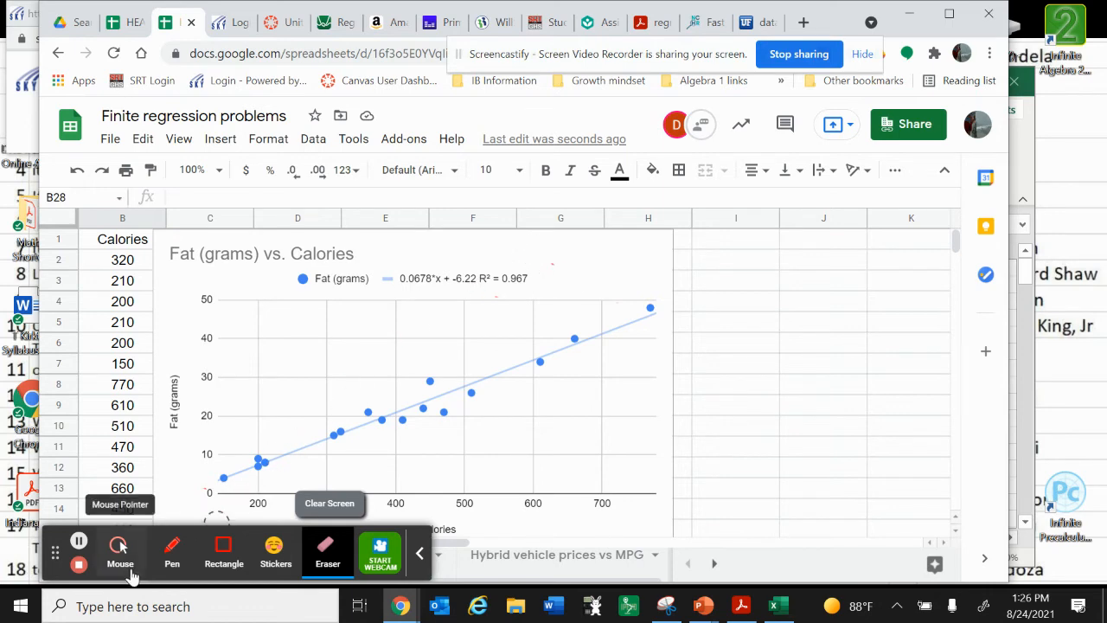
left_click(130, 571)
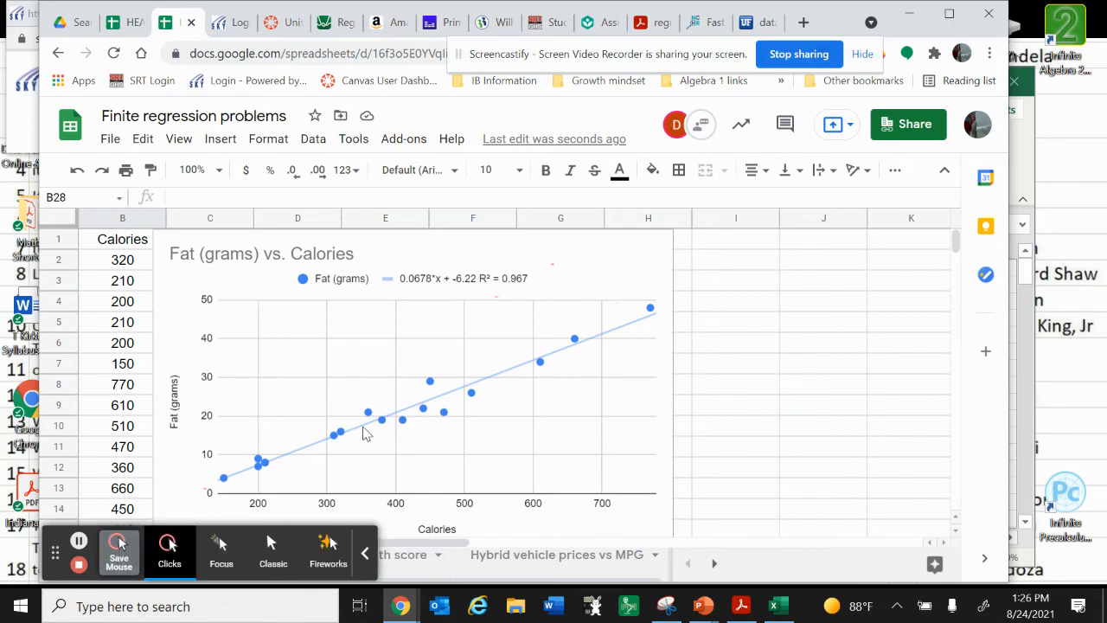
Delete the Fat (grams) vs. Calories chart and collapse the annotation toolbar
left_click(442, 428)
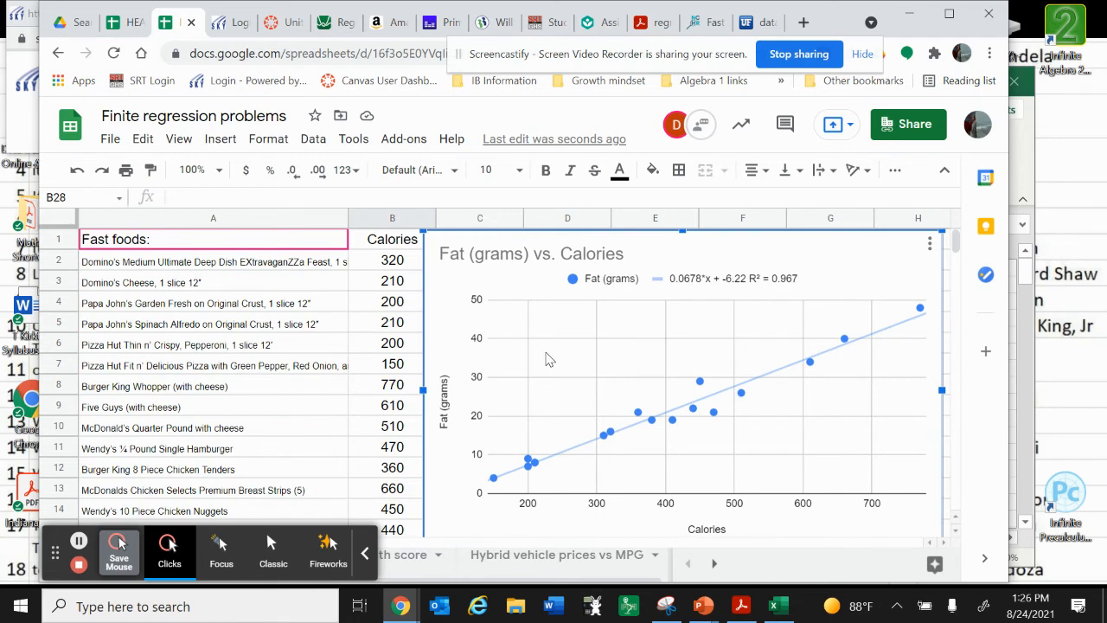
key("Delete")
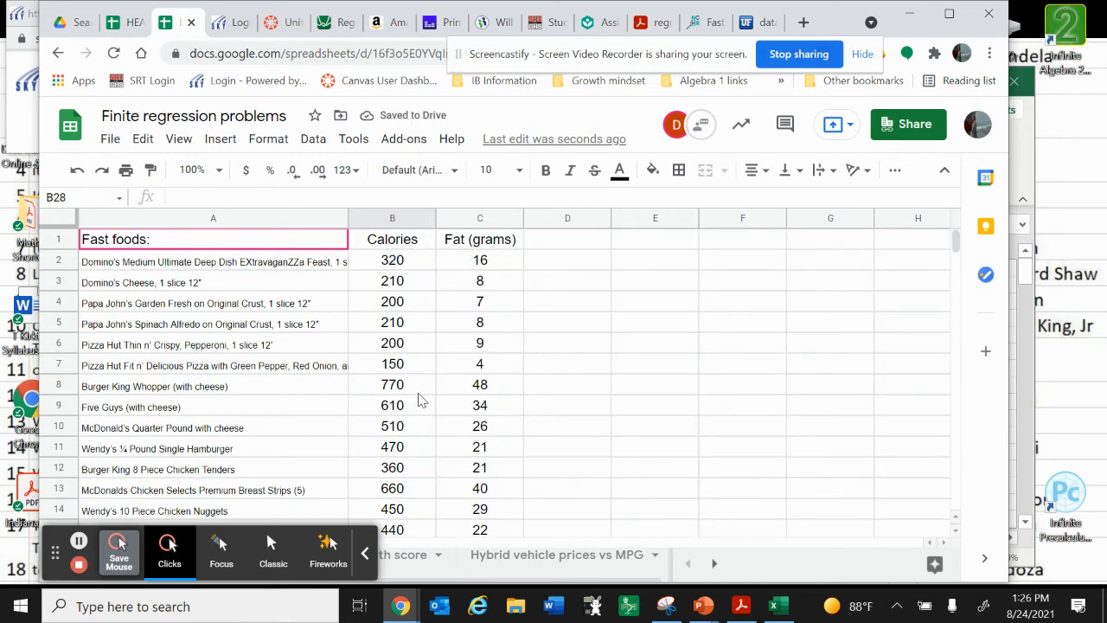
scroll(422, 398, "down", 2)
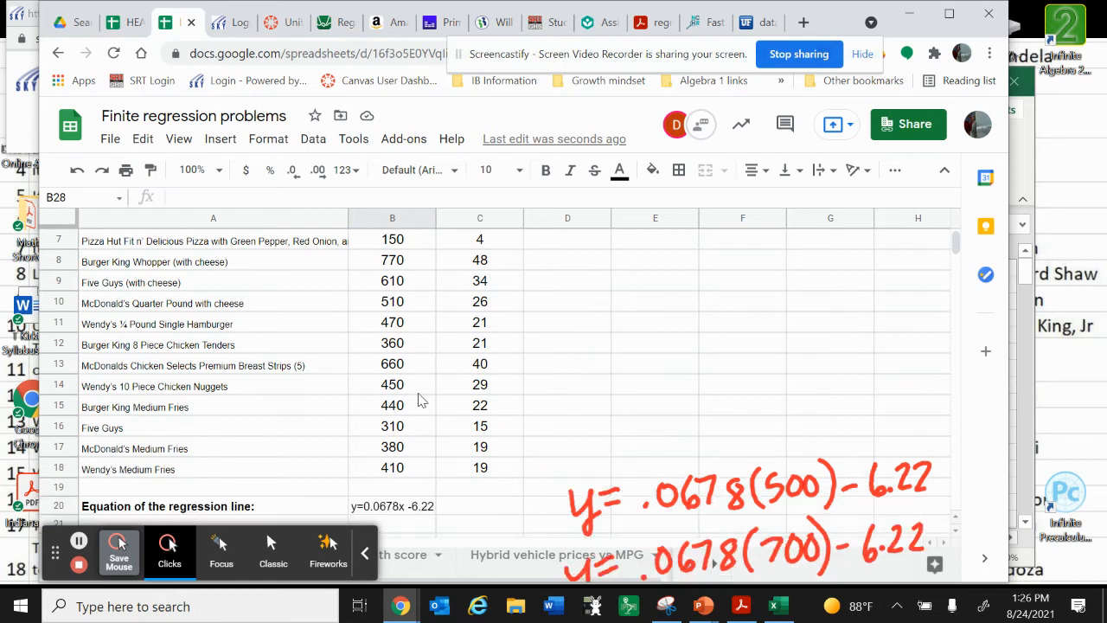
scroll(421, 398, "down", 2)
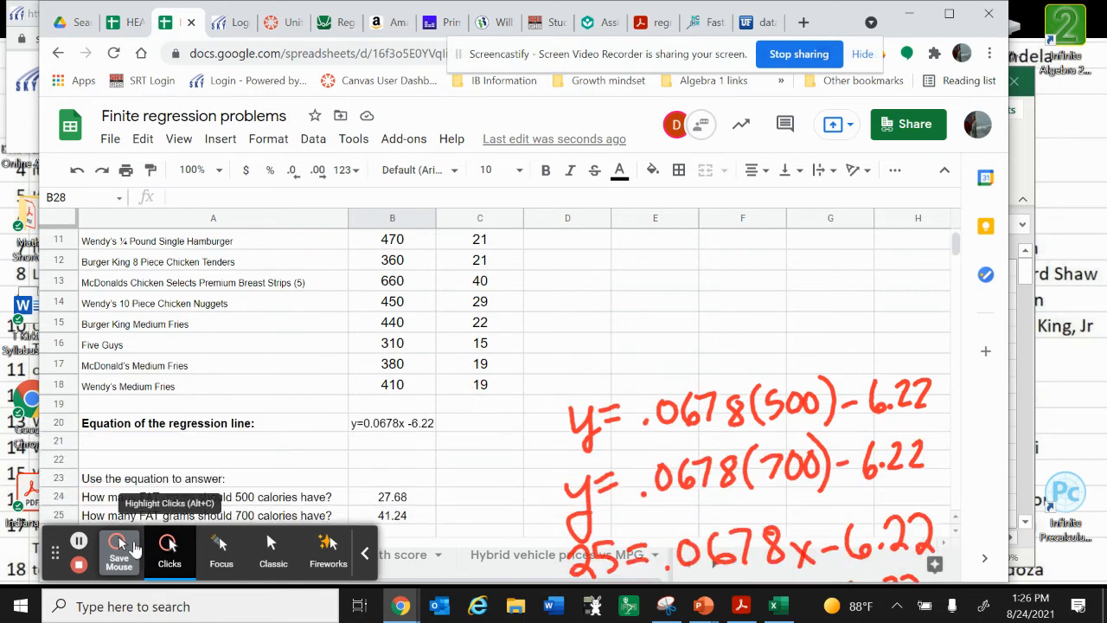
left_click(364, 553)
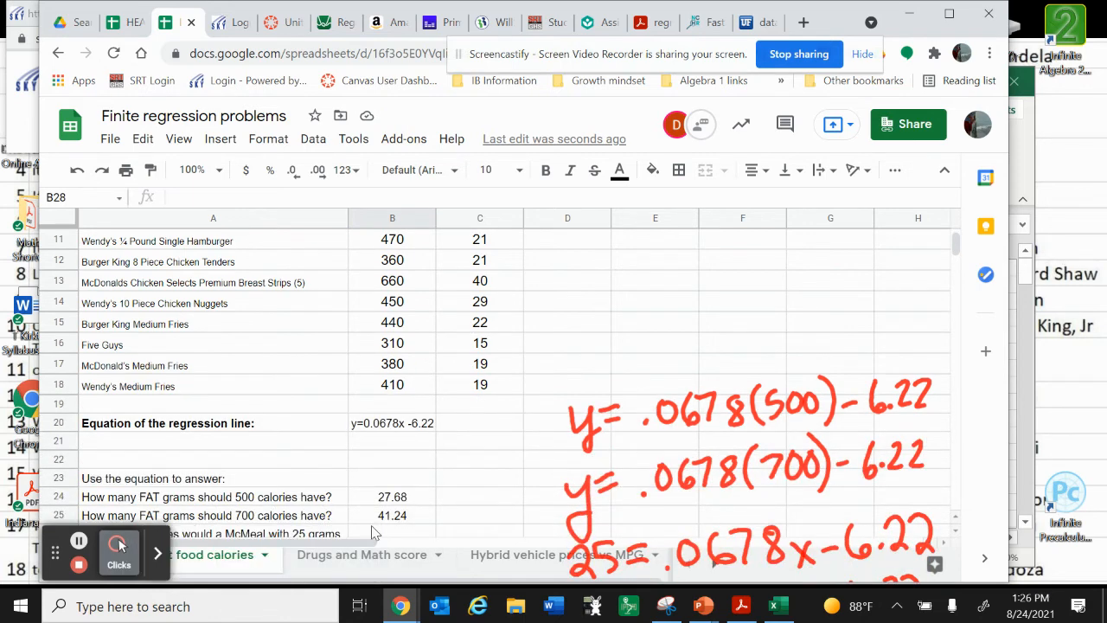
scroll(374, 531, "down", 1)
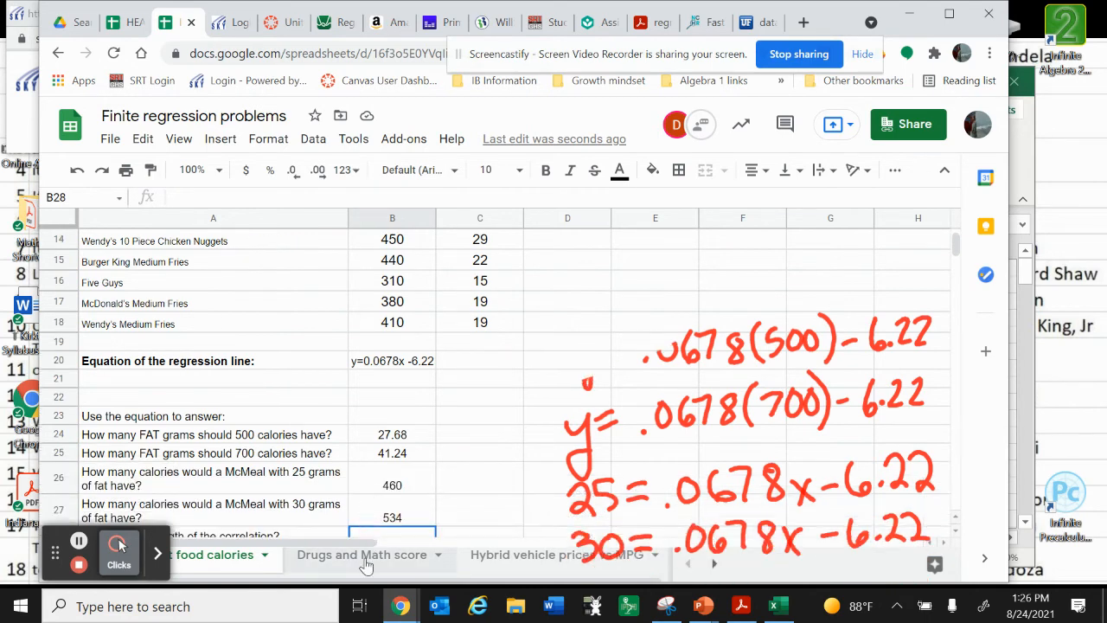
Examine the data and regression questions on the Drugs and Math score sheet, rechecking the fast food calories sheet for comparison
left_click(366, 561)
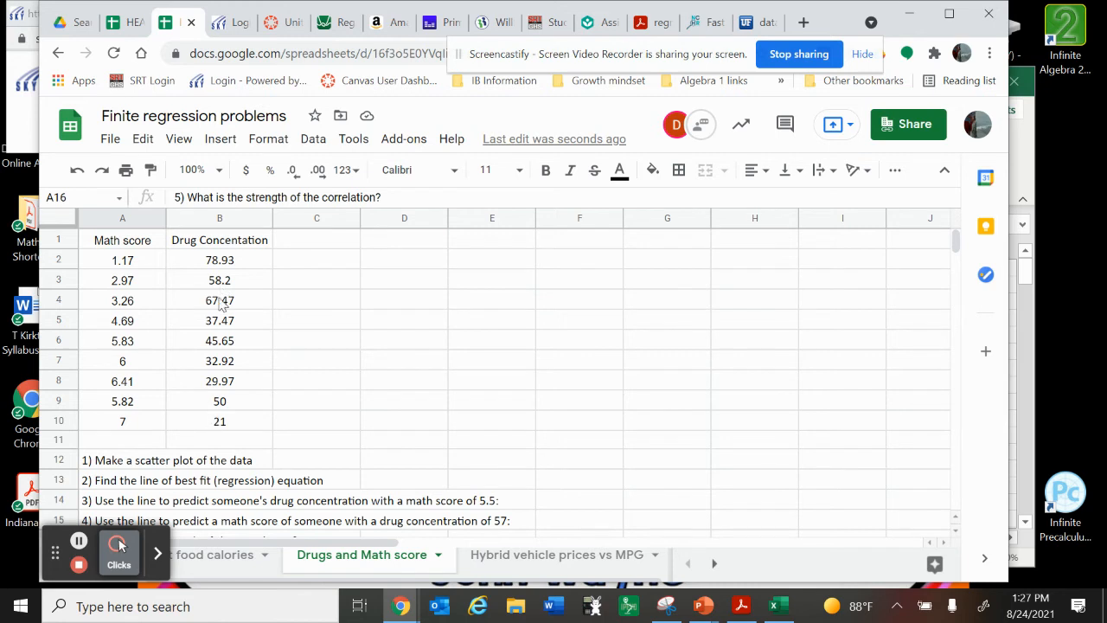
scroll(320, 463, "down", 3)
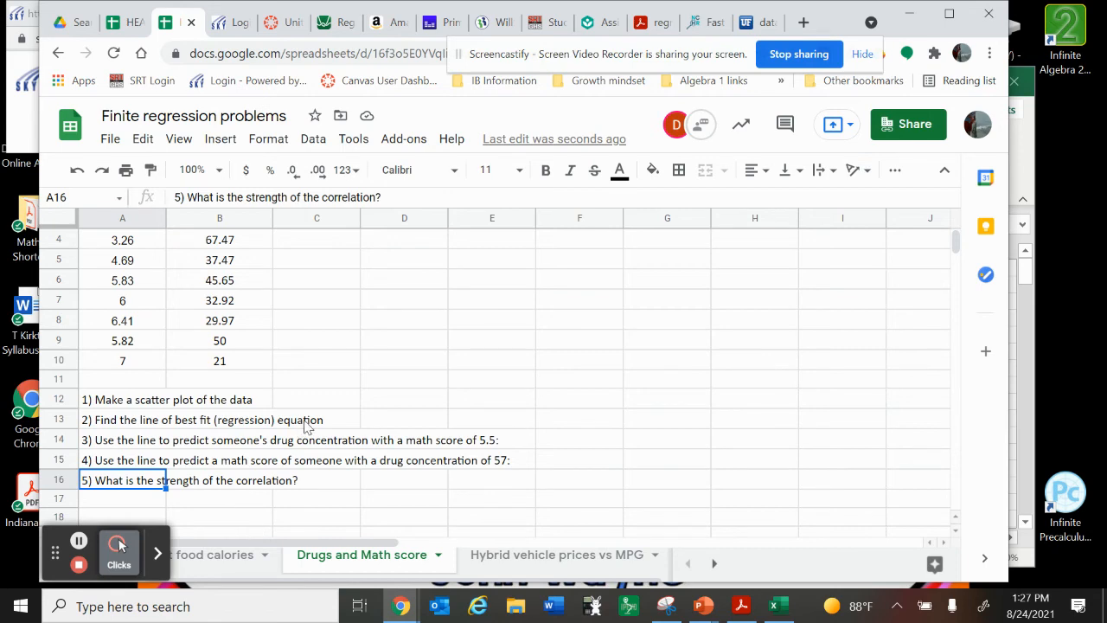
left_click(232, 558)
scroll(446, 417, "up", 5)
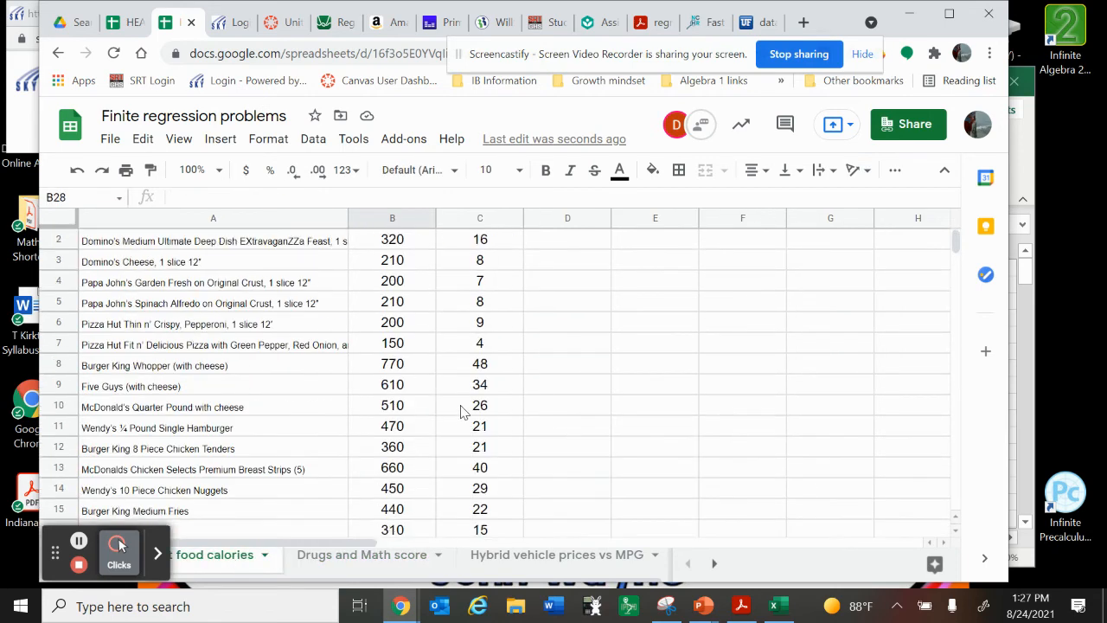
scroll(454, 415, "down", 2)
scroll(461, 412, "up", 1)
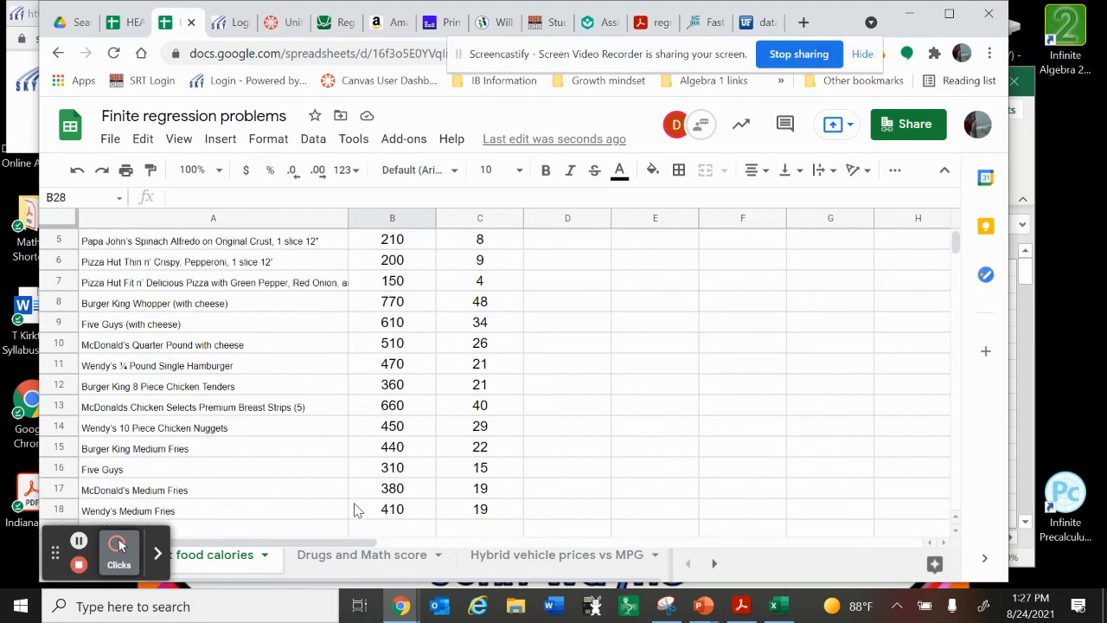
left_click(349, 561)
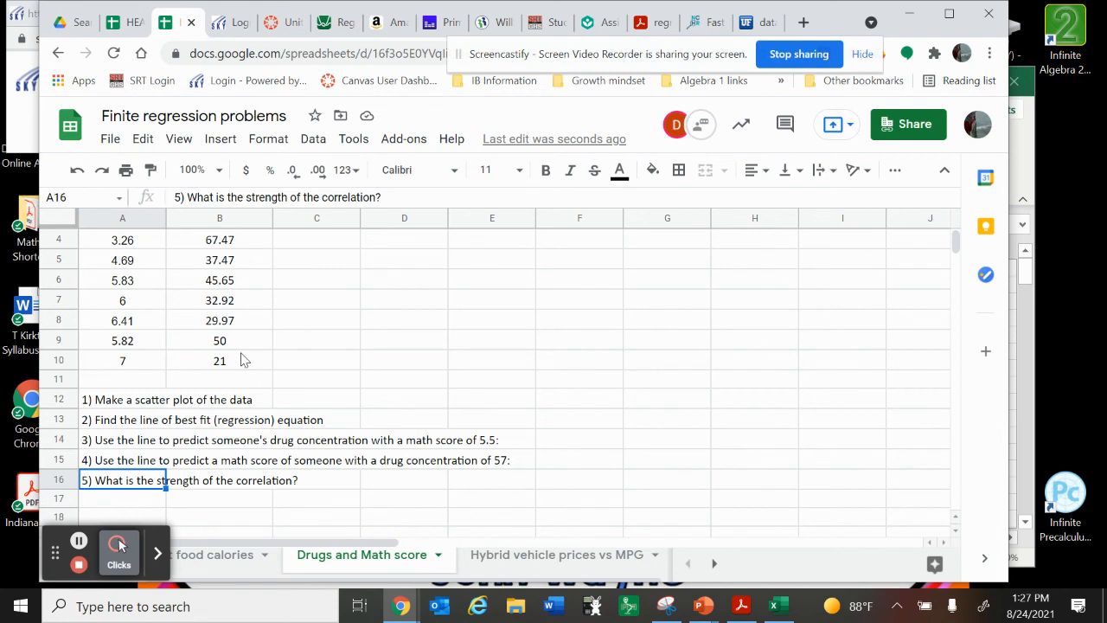
scroll(257, 330, "up", 1)
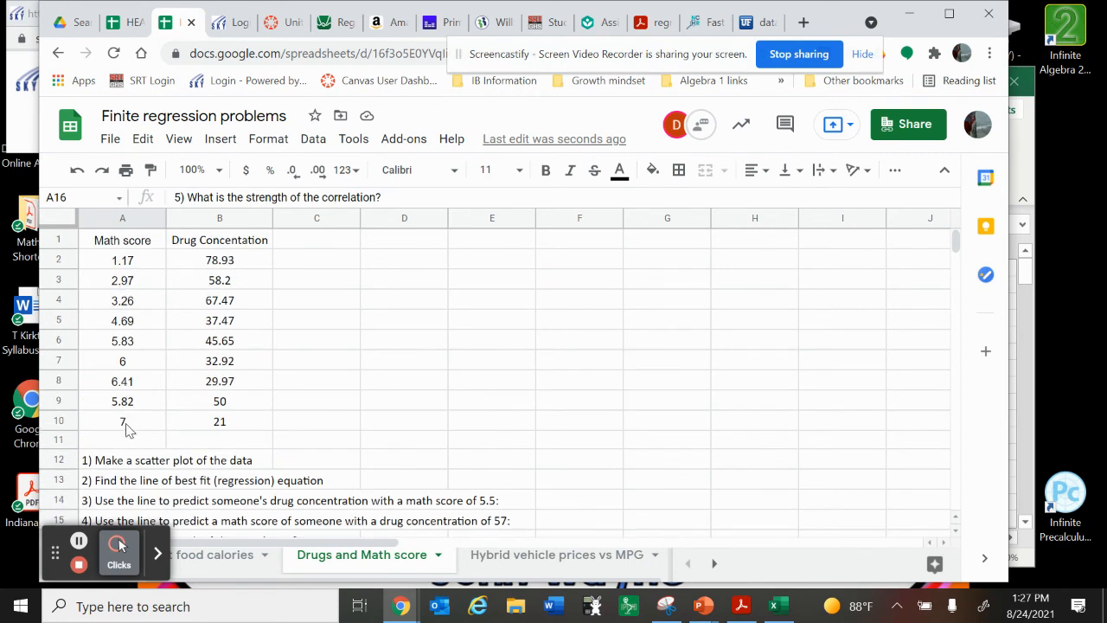
left_click(124, 424)
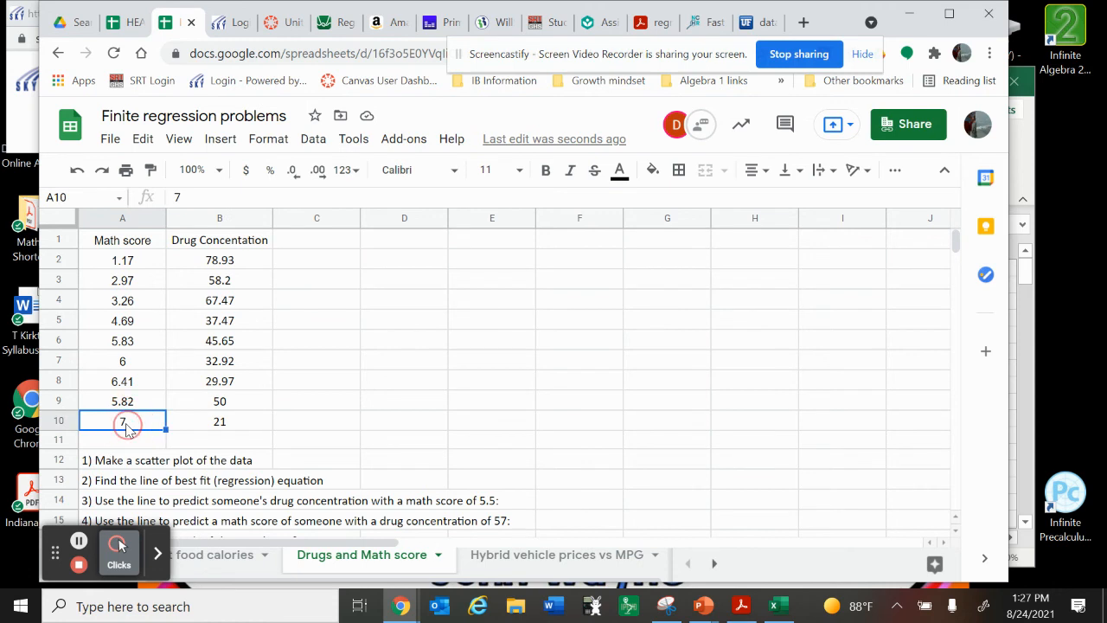
left_click(209, 424)
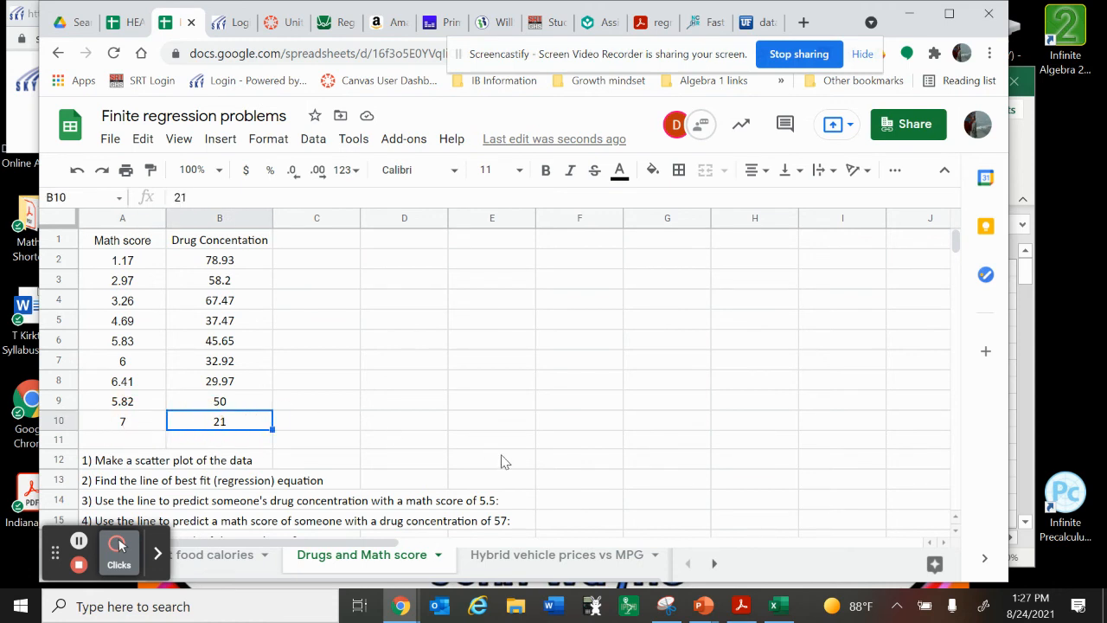
Examine the msrp and mpg columns and the regression questions on the Hybrid vehicle prices vs MPG sheet
left_click(511, 562)
scroll(483, 431, "down", 2)
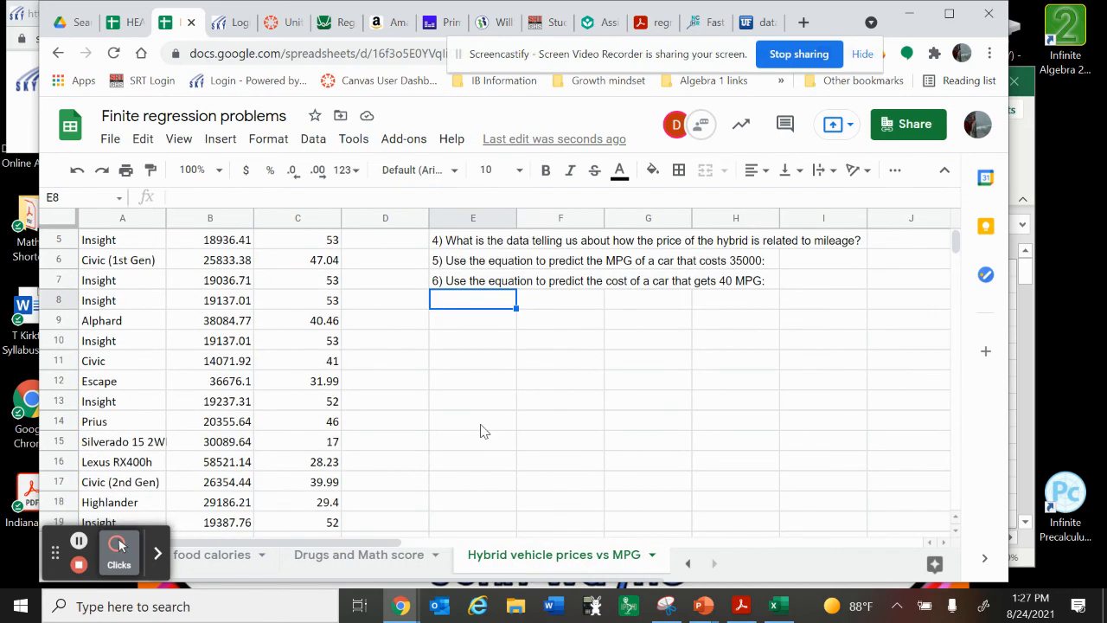
scroll(482, 431, "up", 2)
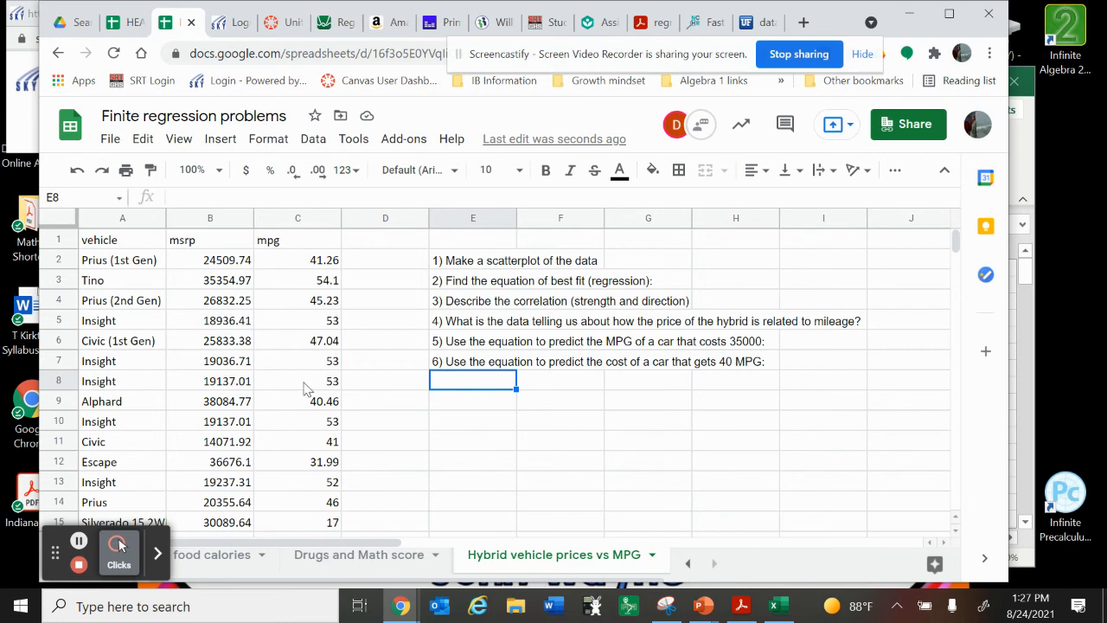
scroll(307, 381, "down", 2)
scroll(291, 378, "up", 2)
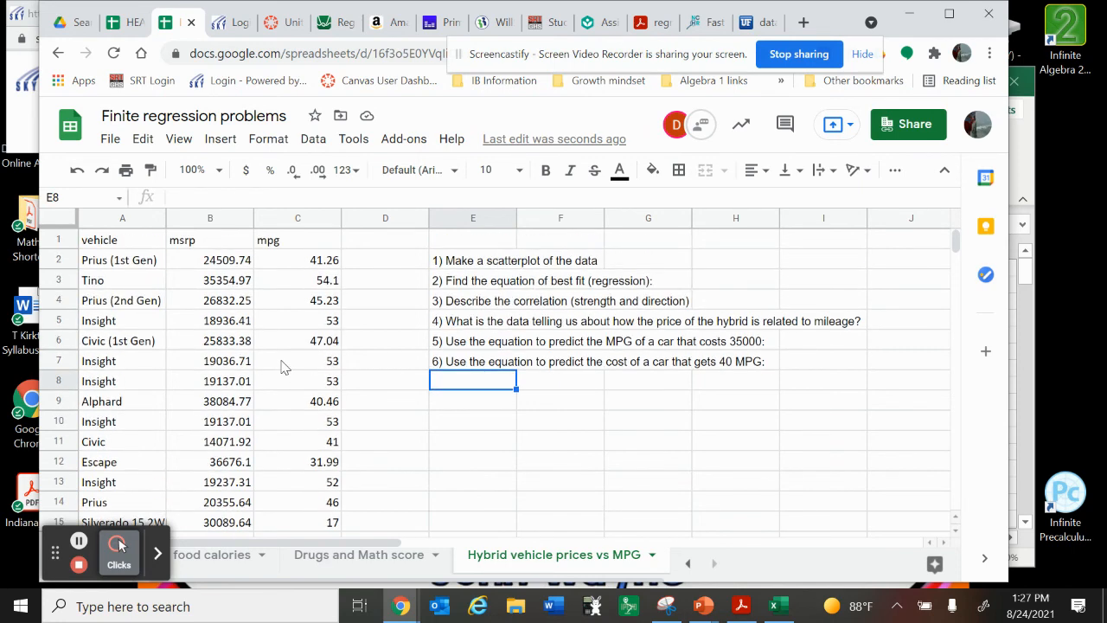
left_click(209, 243)
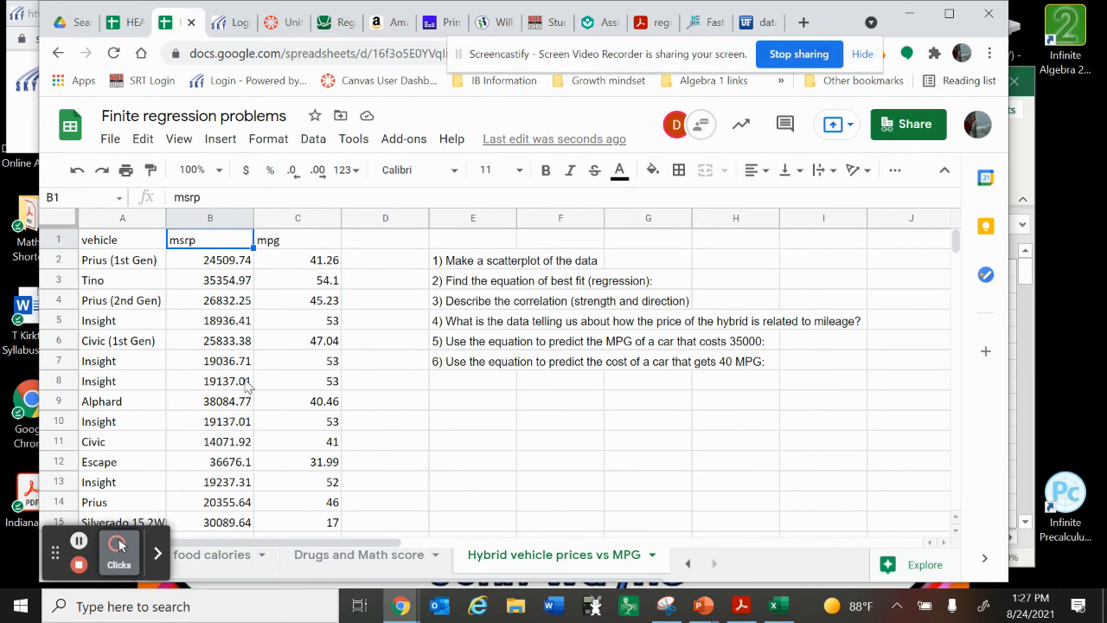
Examine the mpg column from its heading through the last vehicle row of the hybrid data
left_click(303, 242)
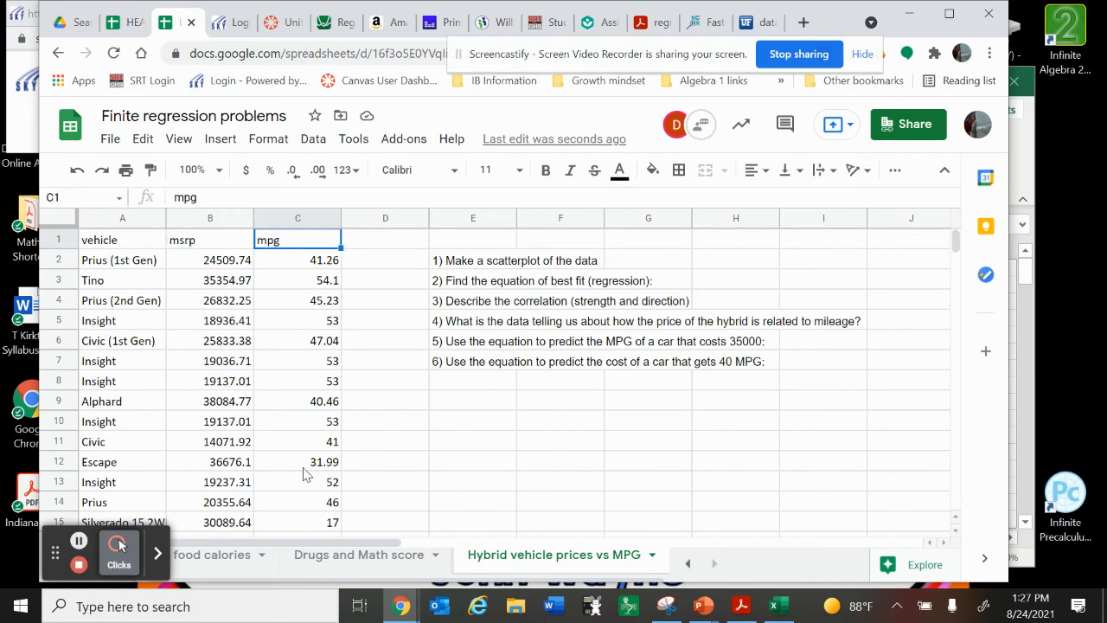
scroll(307, 474, "down", 3)
scroll(304, 474, "up", 3)
scroll(305, 474, "down", 4)
scroll(304, 474, "down", 2)
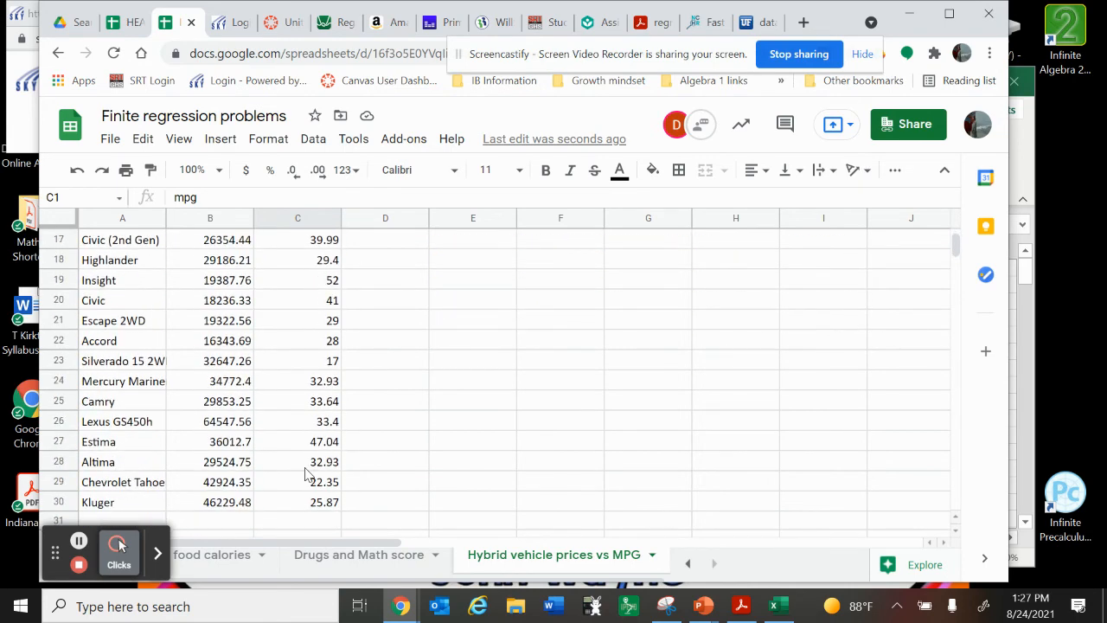
scroll(305, 474, "up", 6)
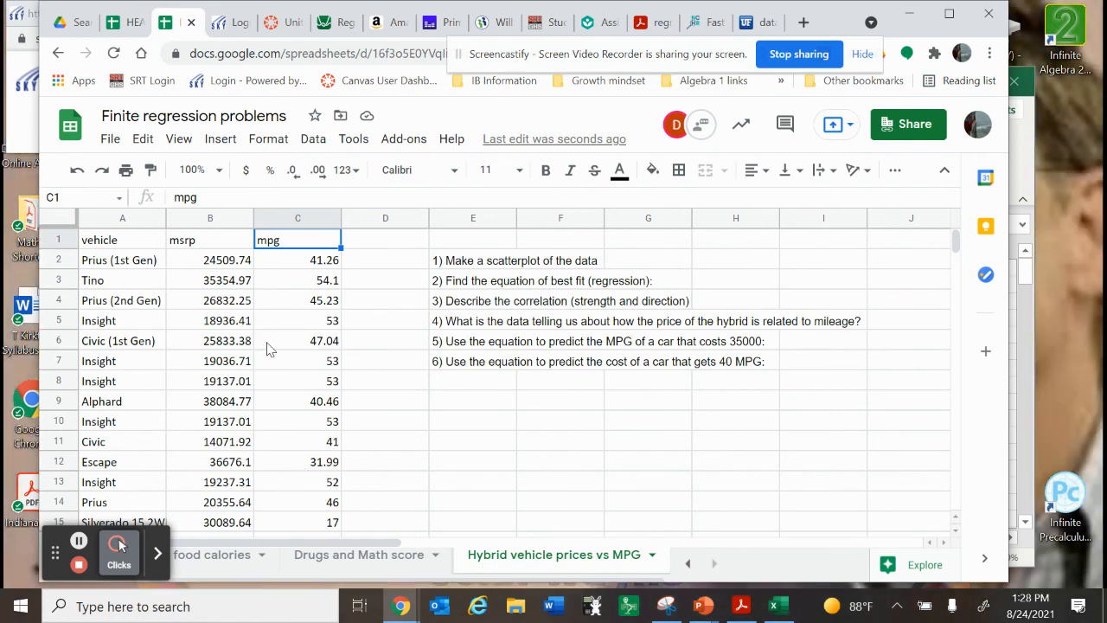
Review the vehicle column through the full hybrid list, and briefly recheck the Drugs and Math score sheet before returning to the hybrid sheet
left_click(114, 243)
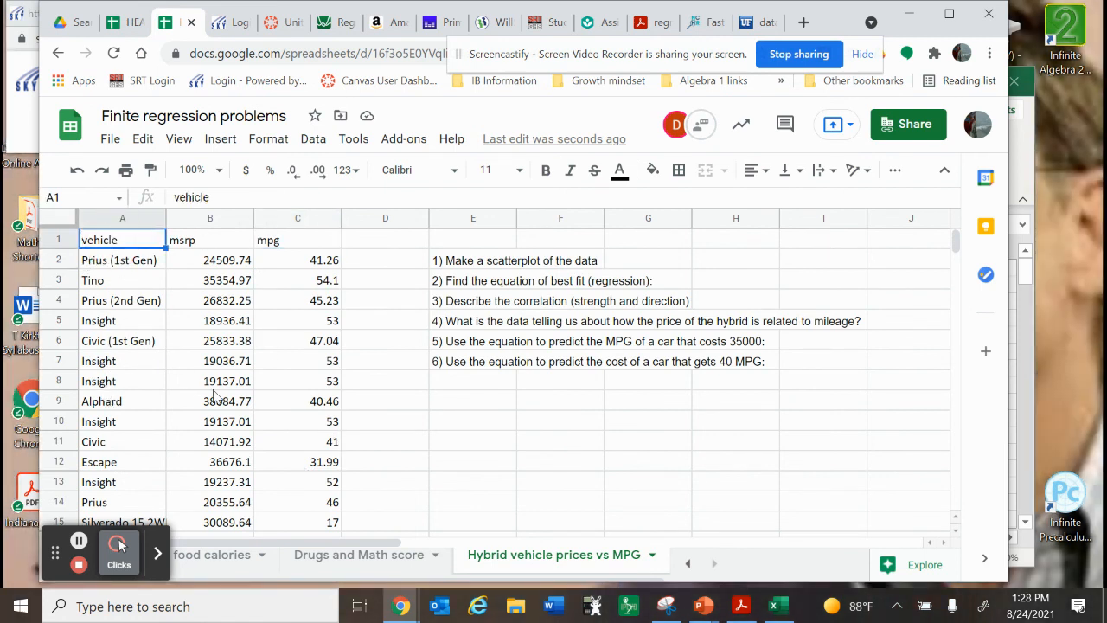
scroll(270, 450, "down", 5)
scroll(270, 450, "up", 2)
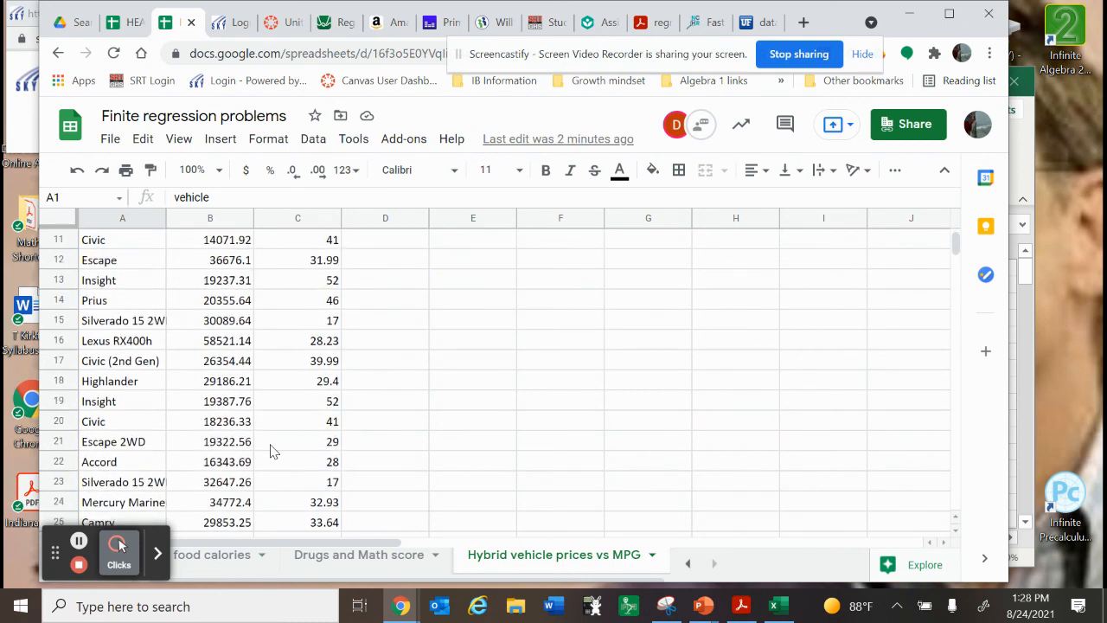
scroll(270, 450, "down", 5)
scroll(270, 450, "up", 1)
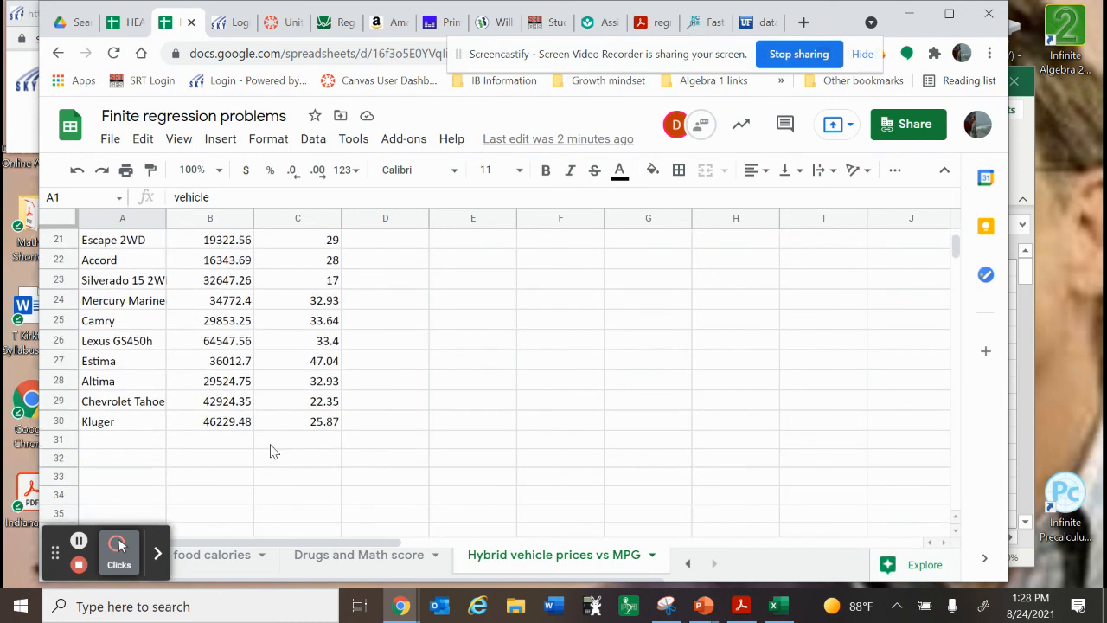
scroll(269, 450, "up", 4)
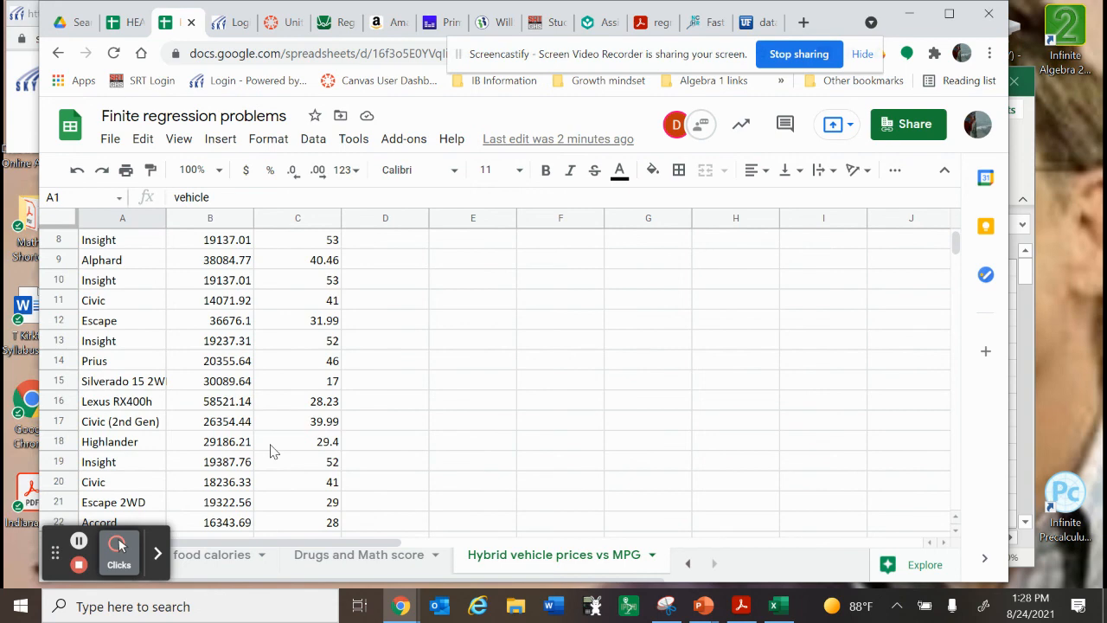
scroll(270, 450, "up", 3)
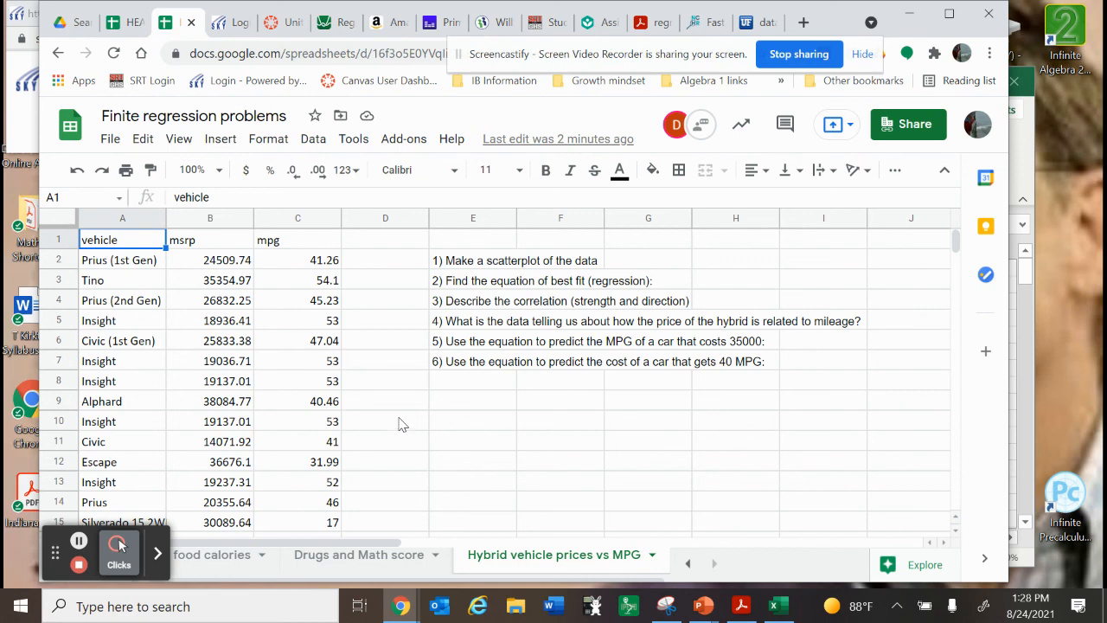
left_click(337, 556)
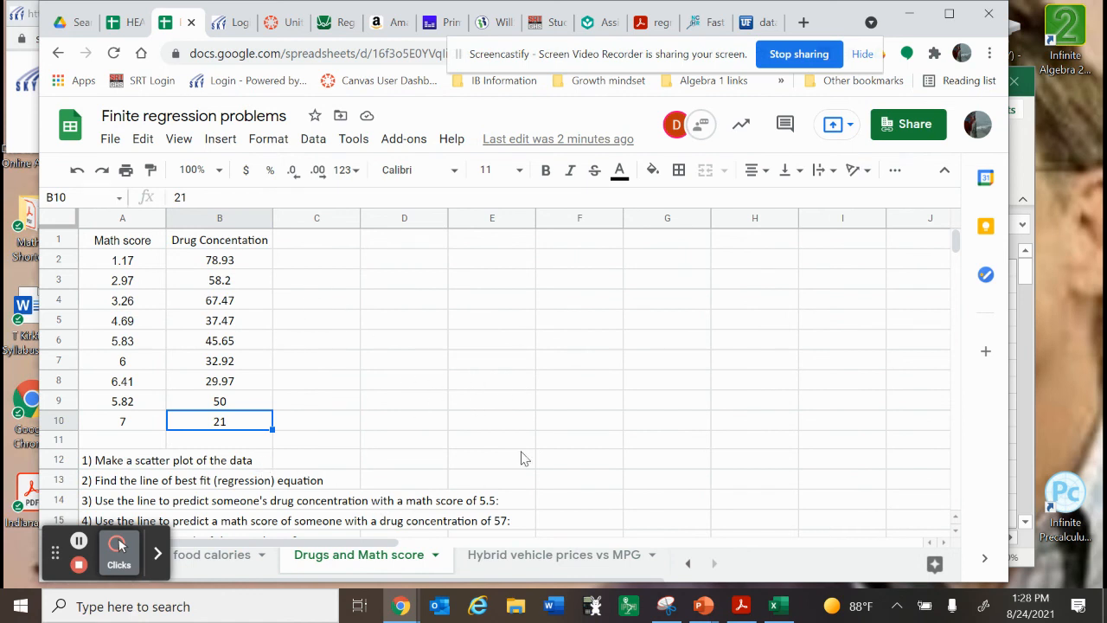
left_click(491, 555)
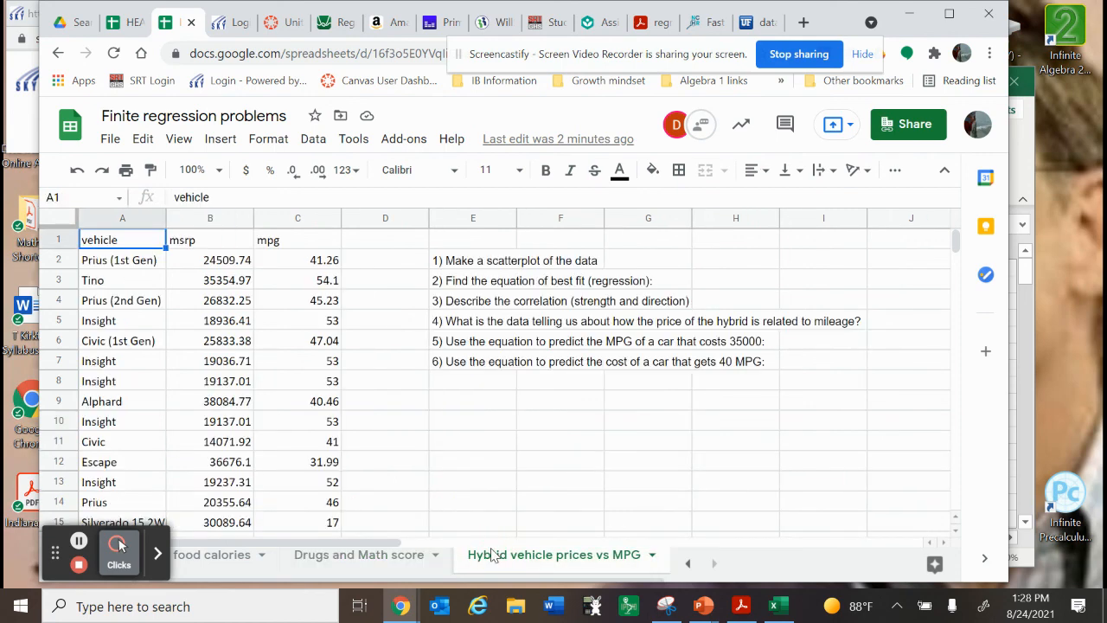